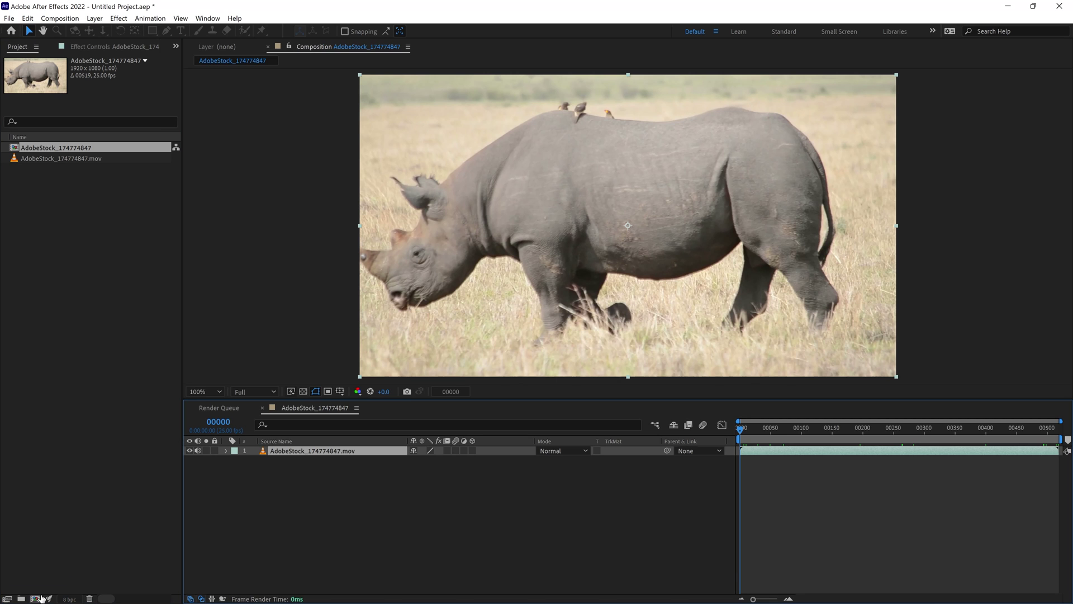
- Trim the rhino layer's out point to frame 00085, then return to frame 00035
{"action": "left_click_drag", "start_coordinate": [743, 439], "coordinate": [792, 433]}
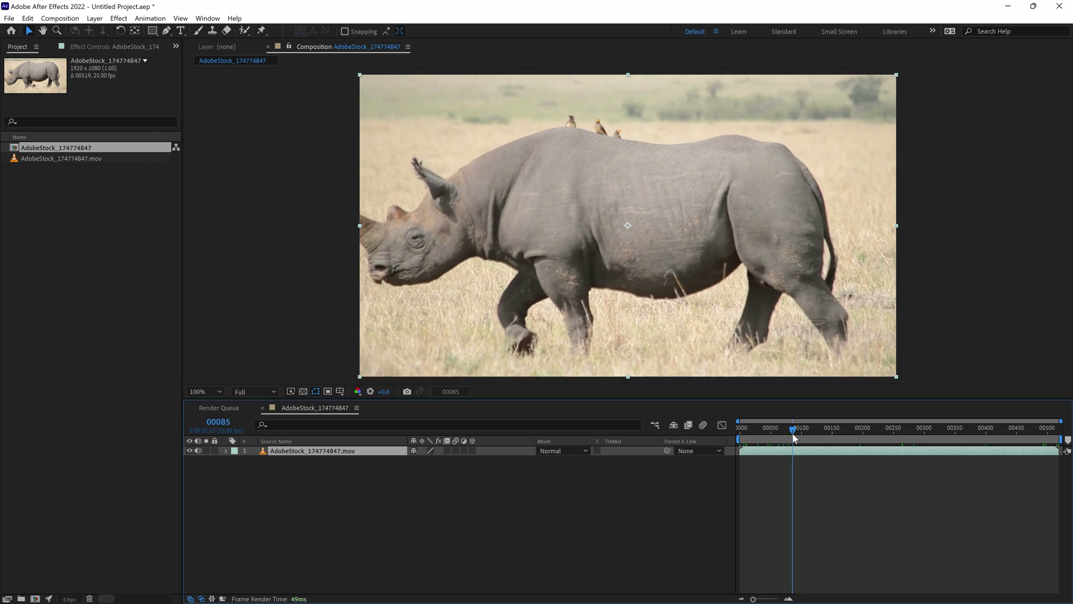
{"action": "key", "text": "alt+]"}
{"action": "left_click", "coordinate": [763, 429]}
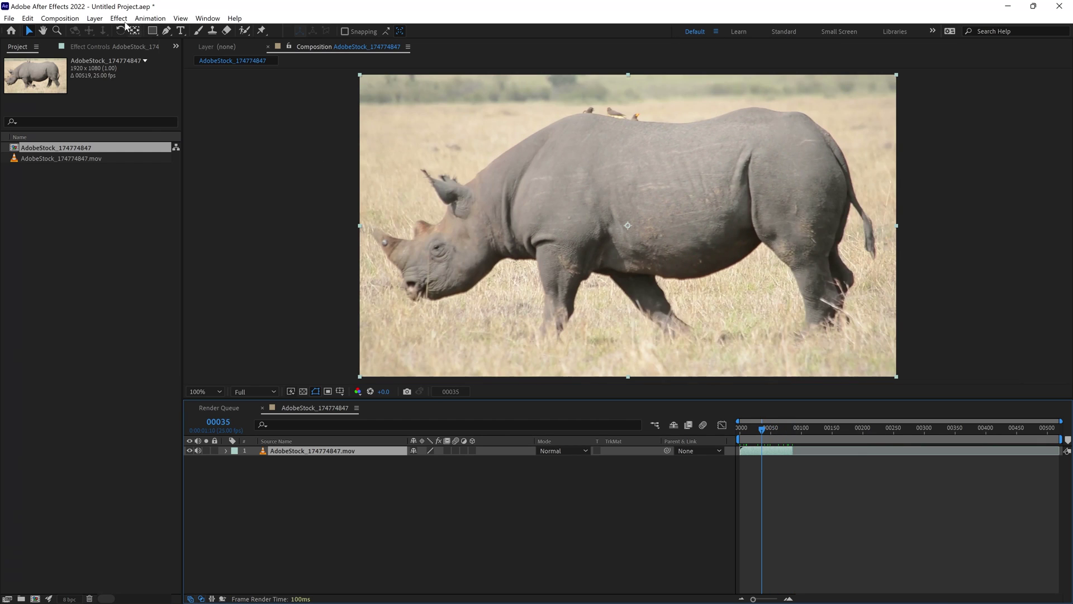
- Apply the Vranos Lockdown effect to the rhino footage layer
{"action": "left_click", "coordinate": [120, 19]}
{"action": "mouse_move", "coordinate": [217, 489]}
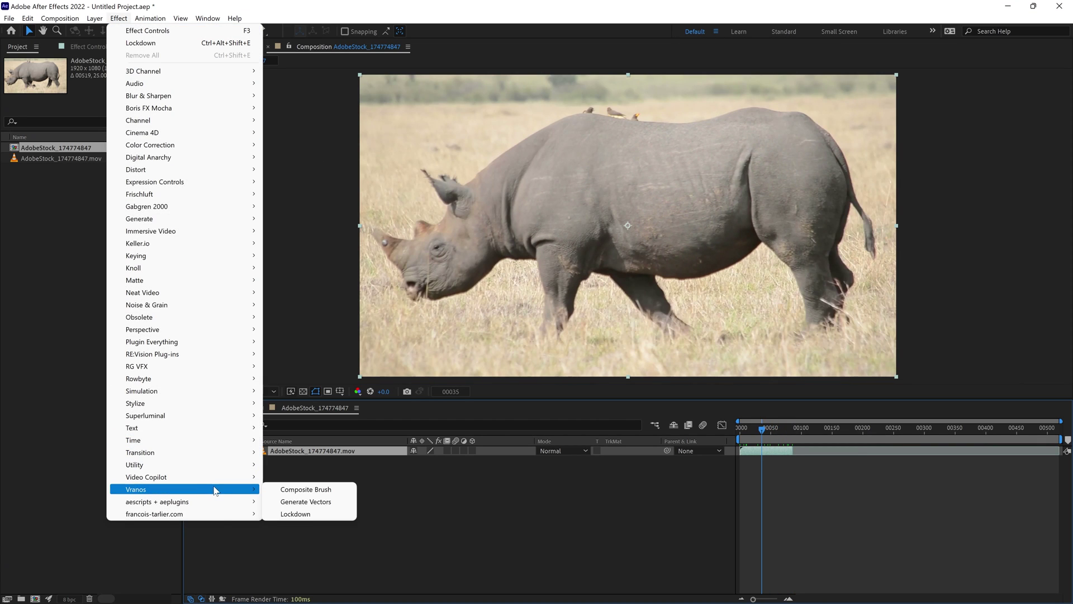
{"action": "left_click", "coordinate": [295, 513]}
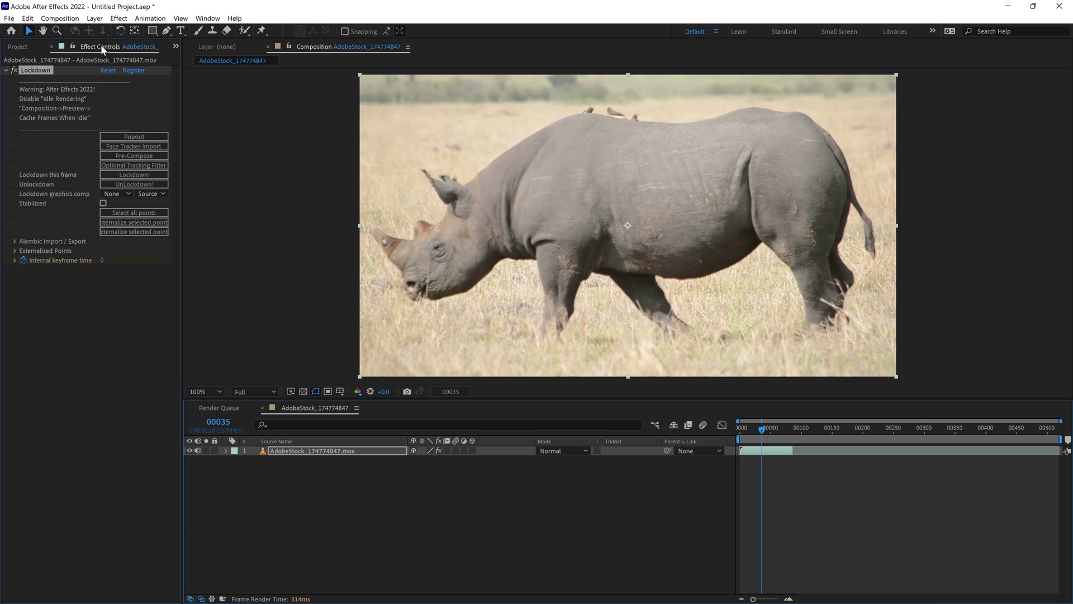
- In the Lockdown popout, lasso the rhino's body to add a point grid and set Method to Extremely Accurate
{"action": "left_click", "coordinate": [122, 138]}
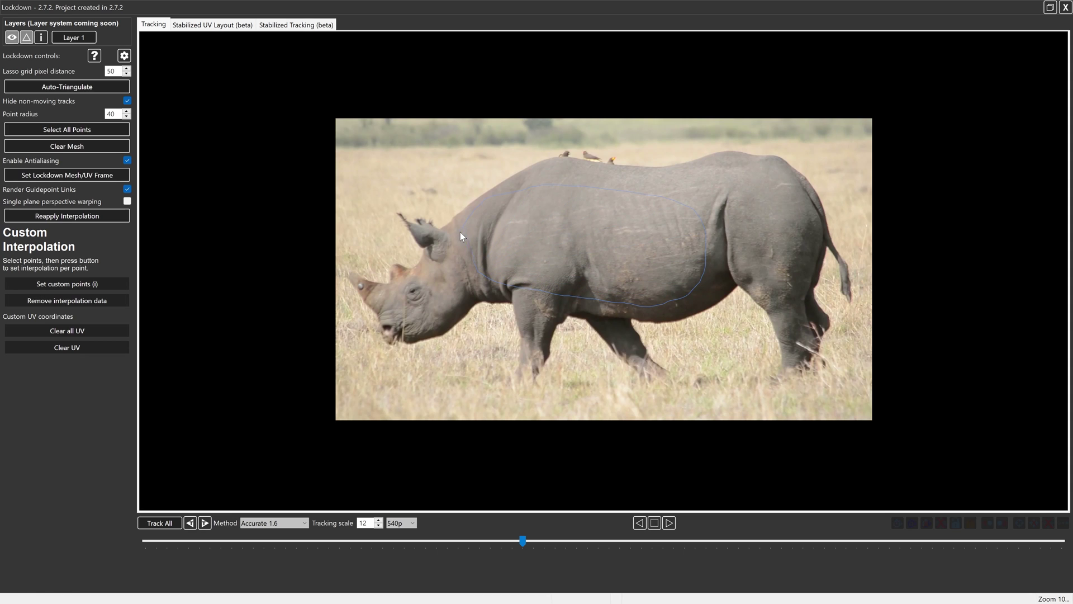
{"action": "left_click_drag", "start_coordinate": [461, 232], "coordinate": [464, 230]}
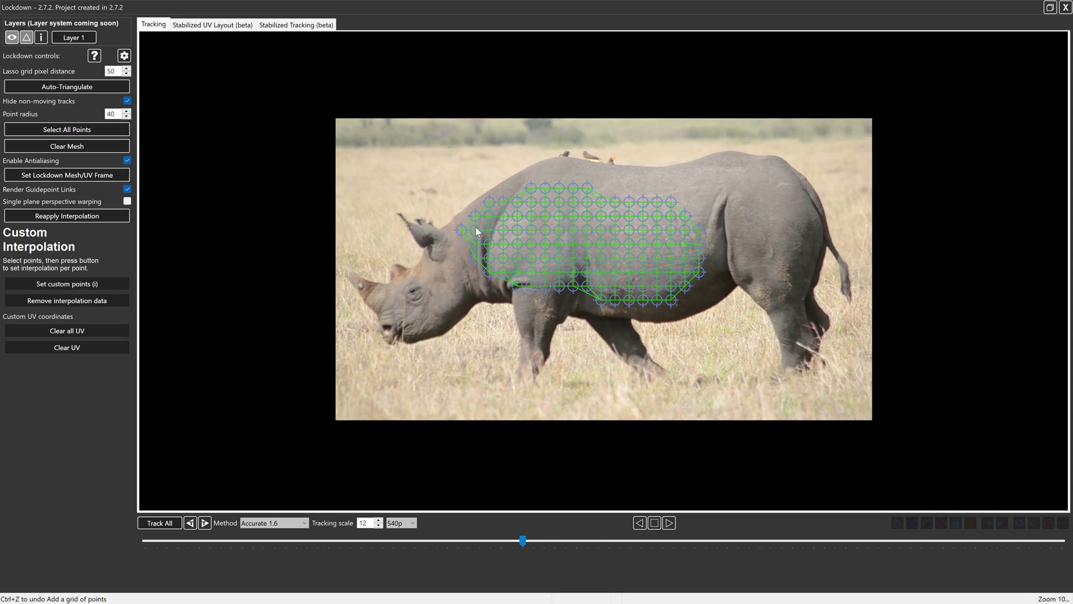
{"action": "left_click", "coordinate": [268, 524]}
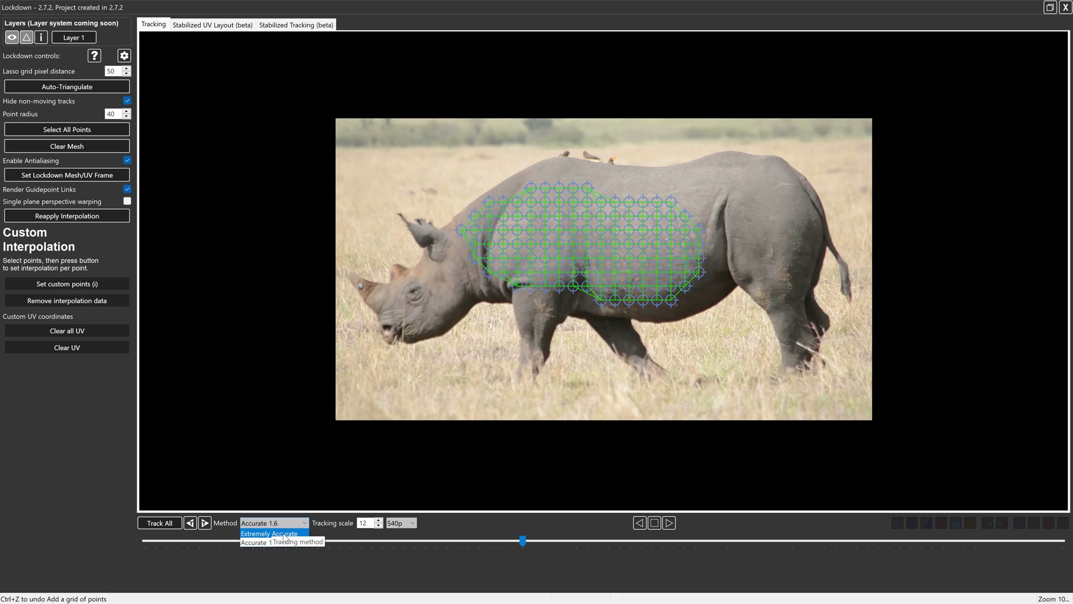
{"action": "left_click", "coordinate": [285, 533]}
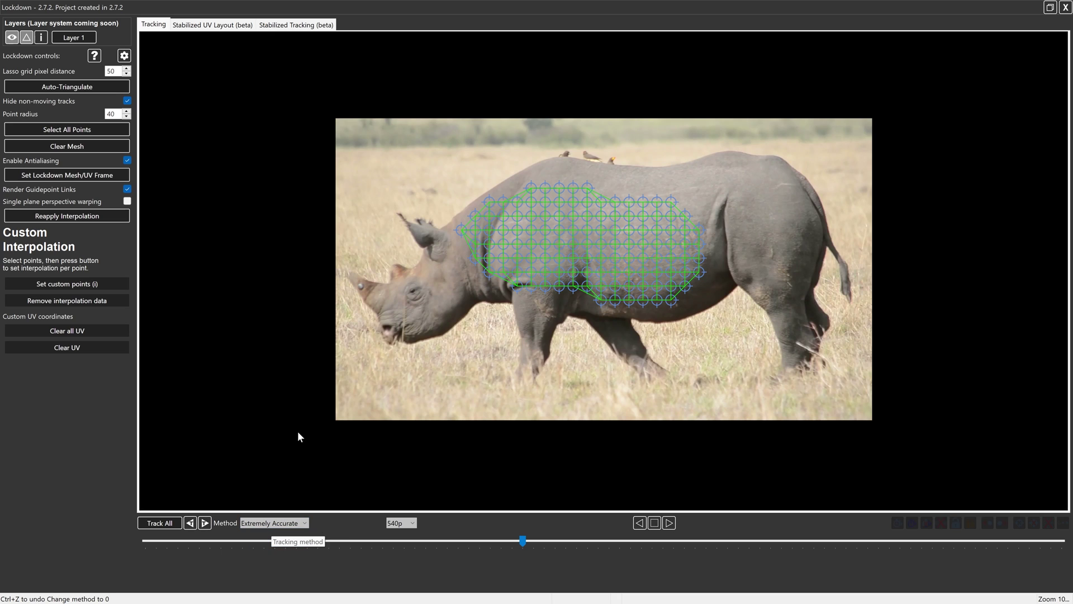
- Confirm the disk cache settings, track all points through the clip, and scrub to verify the mesh
{"action": "left_click", "coordinate": [124, 56]}
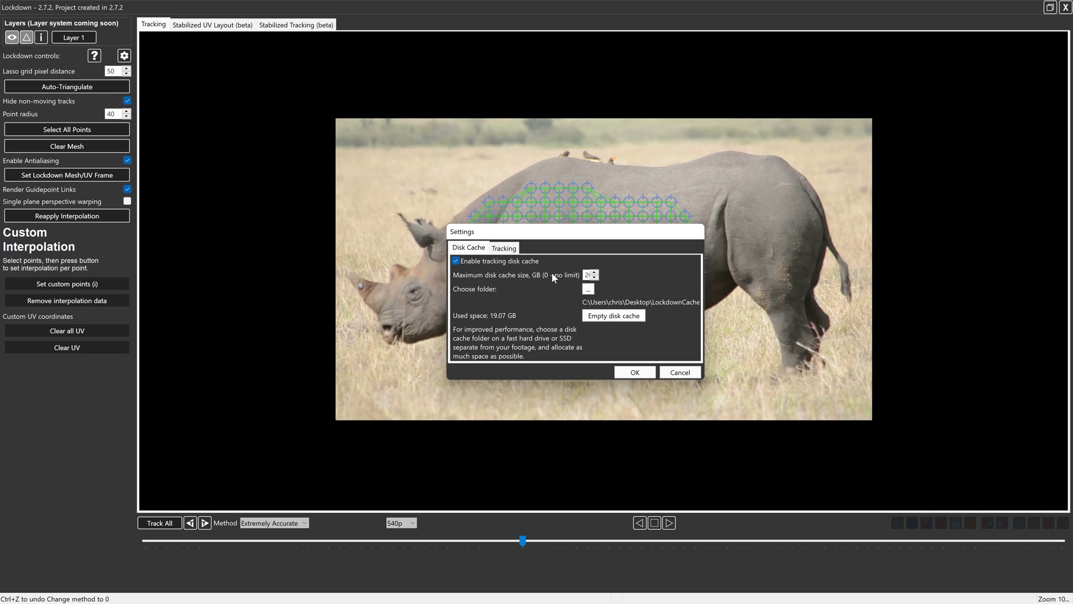
{"action": "left_click", "coordinate": [629, 372]}
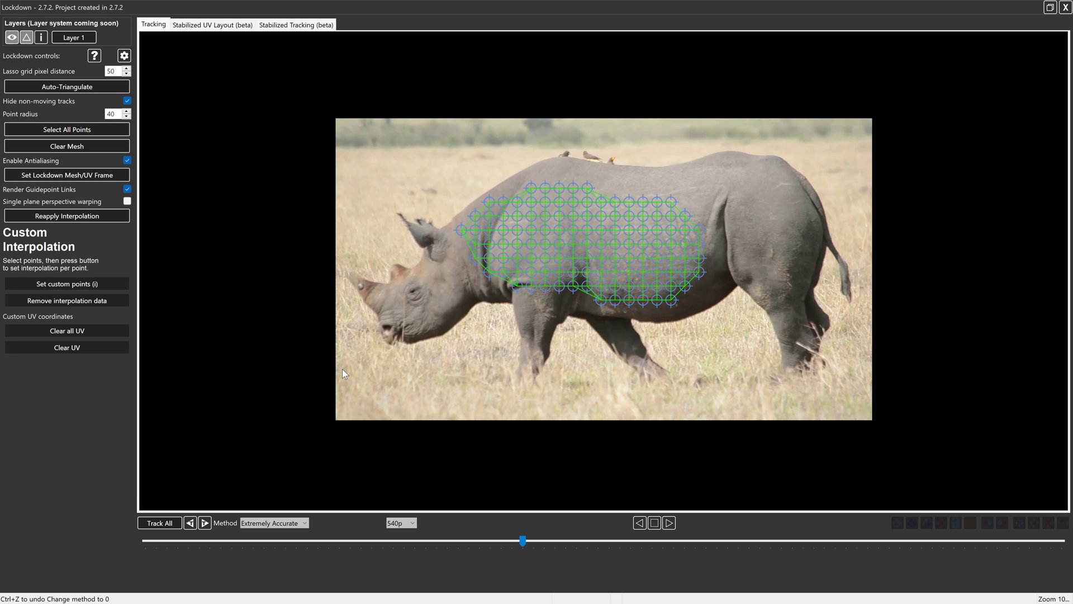
{"action": "left_click", "coordinate": [151, 524]}
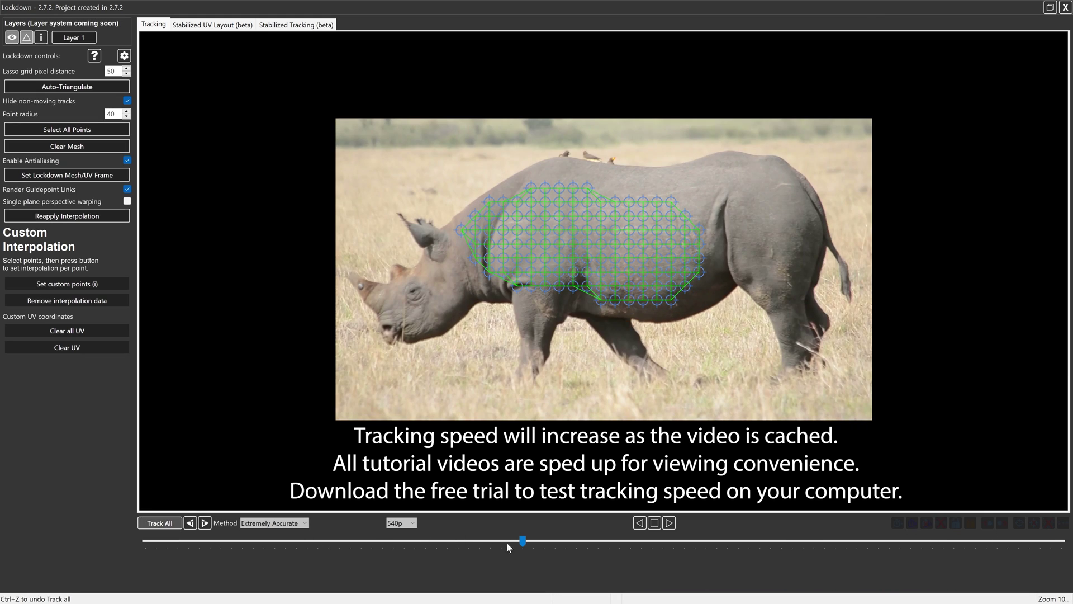
{"action": "left_click_drag", "start_coordinate": [508, 546], "coordinate": [485, 562]}
- Close Lockdown, create the Stabilized precomp with Lockdown!, and solo layers 3 and 2 to inspect
{"action": "left_click", "coordinate": [1065, 7]}
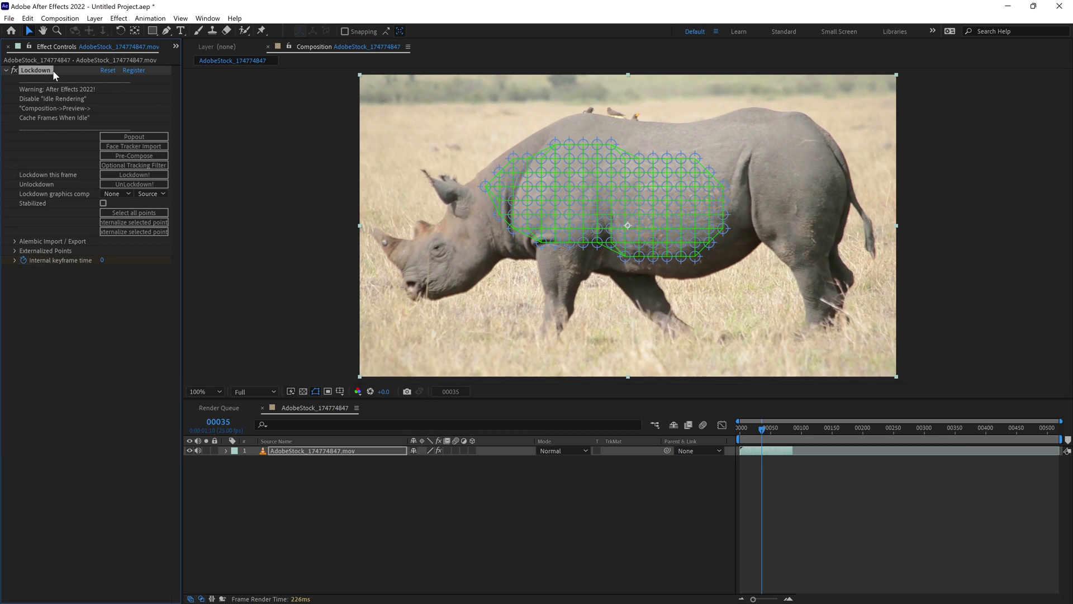
{"action": "left_click", "coordinate": [140, 176]}
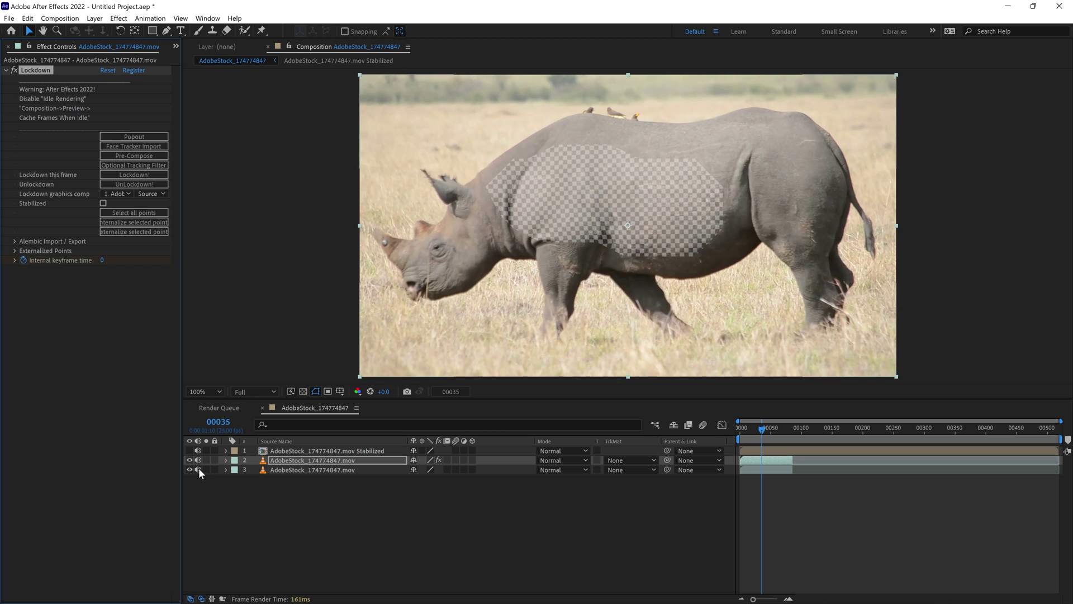
{"action": "left_click", "coordinate": [206, 469]}
{"action": "mouse_move", "coordinate": [762, 427]}
{"action": "left_mouse_down"}
{"action": "mouse_move", "coordinate": [772, 429]}
{"action": "mouse_move", "coordinate": [741, 430]}
{"action": "mouse_move", "coordinate": [756, 430]}
{"action": "left_mouse_up"}
{"action": "left_click", "coordinate": [206, 460], "text": "alt"}
{"action": "left_click", "coordinate": [206, 460]}
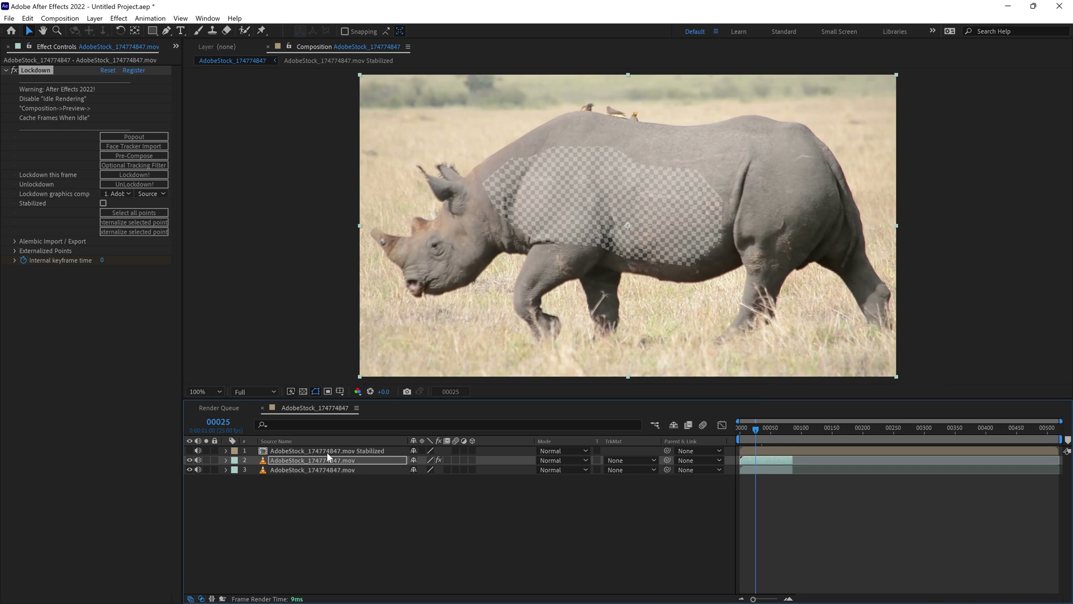
- Open the Stabilized precomp and delete the Checkerboard placeholder layer
{"action": "double_click", "coordinate": [326, 451]}
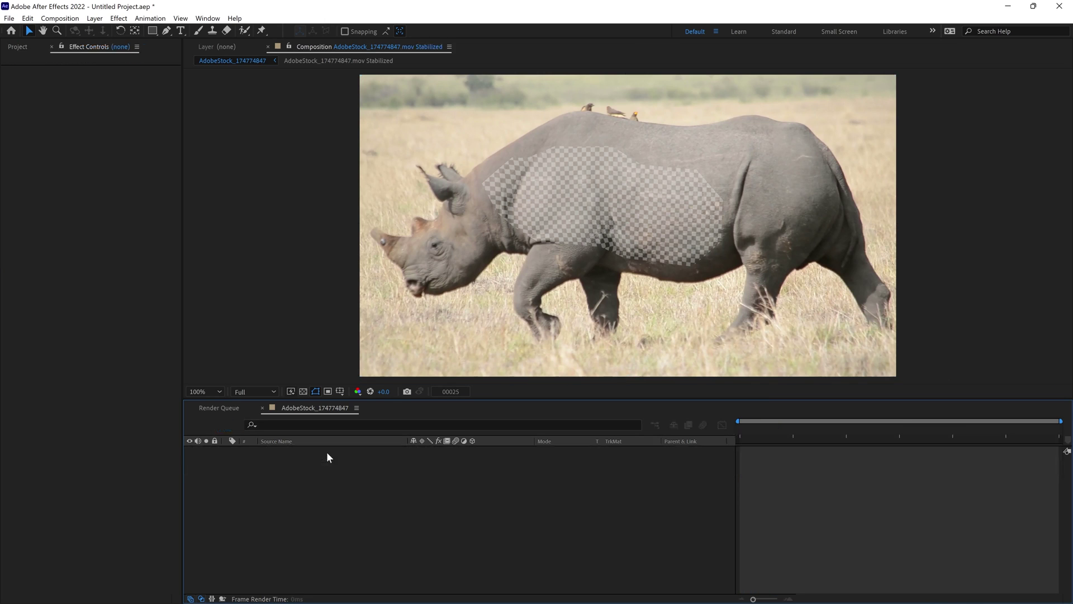
{"action": "left_click", "coordinate": [326, 452]}
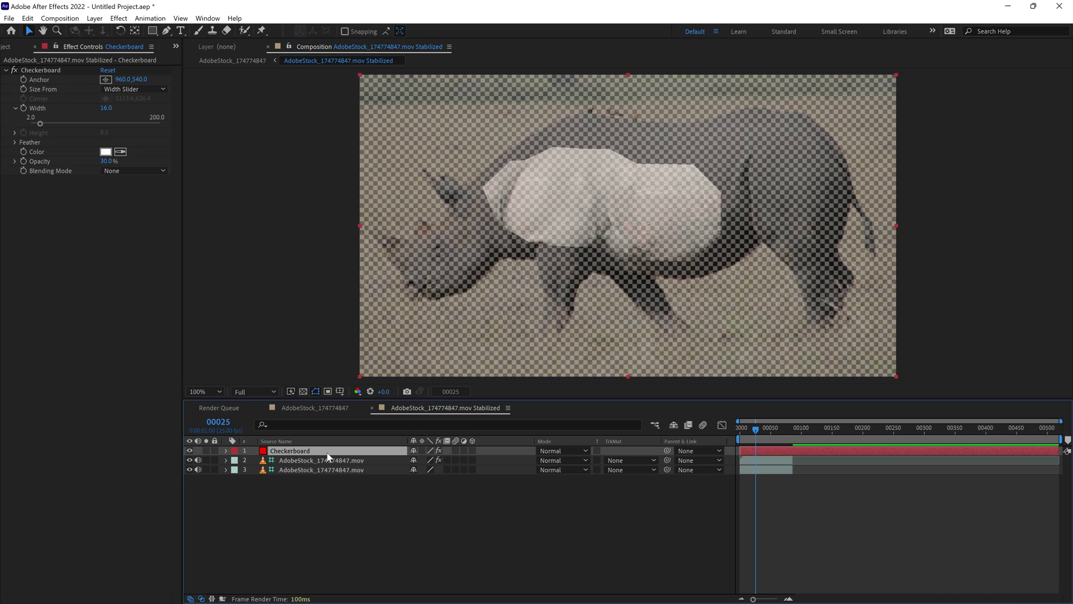
{"action": "key", "text": "Delete"}
{"action": "mouse_move", "coordinate": [759, 431]}
{"action": "left_mouse_down"}
{"action": "mouse_move", "coordinate": [775, 438]}
{"action": "mouse_move", "coordinate": [723, 436]}
{"action": "mouse_move", "coordinate": [766, 442]}
{"action": "mouse_move", "coordinate": [727, 438]}
{"action": "mouse_move", "coordinate": [755, 444]}
{"action": "left_mouse_up"}
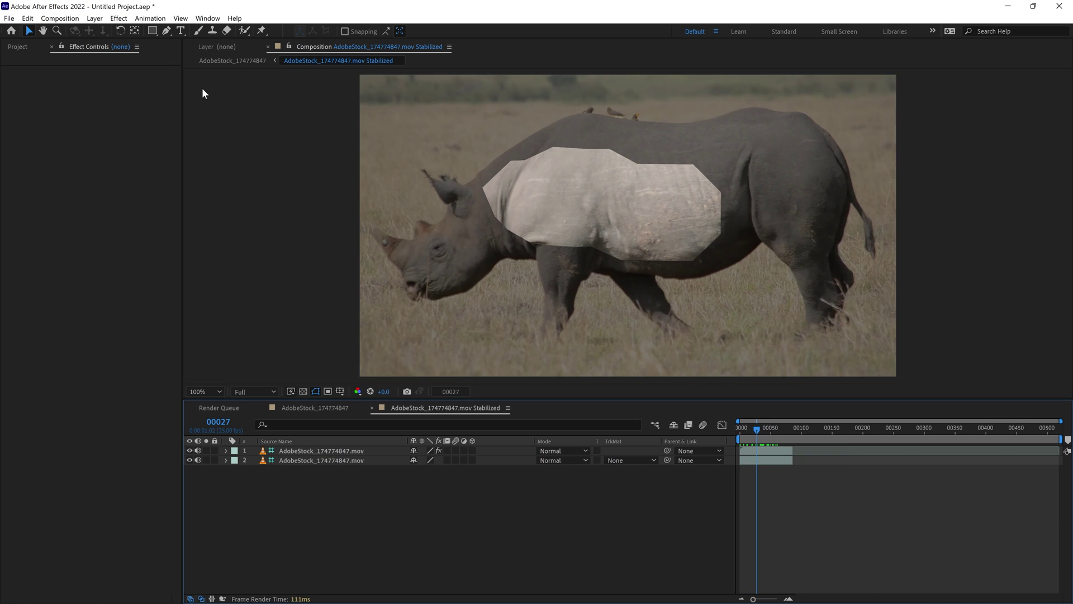
- Add a 'GRAPHICS!' text layer on the rhino and colour it cyan
{"action": "left_click", "coordinate": [179, 32]}
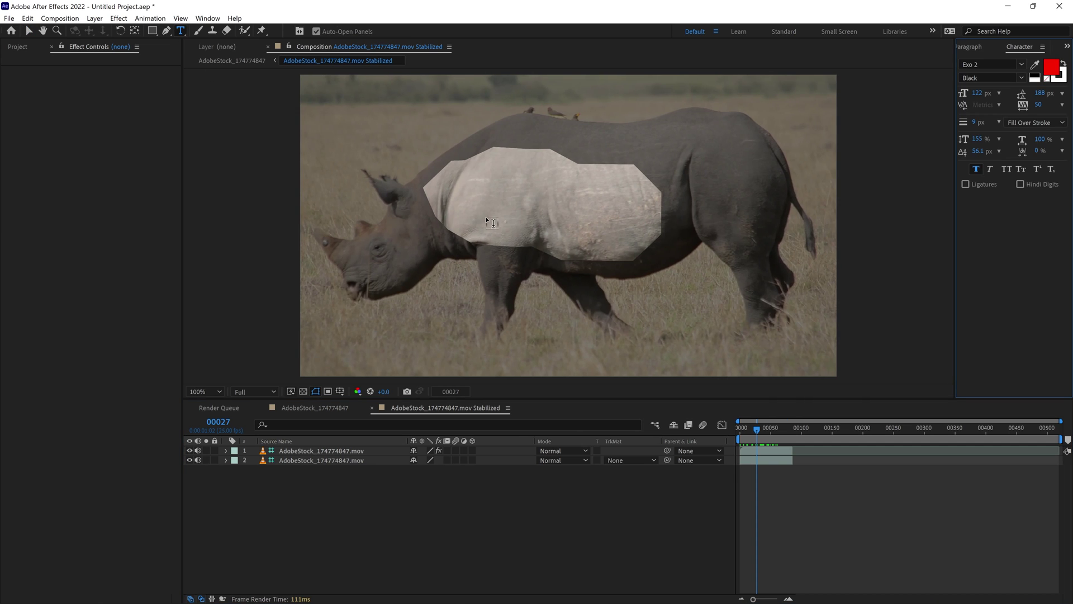
{"action": "left_click", "coordinate": [479, 211]}
{"action": "type", "text": "GRAPHICS!"}
{"action": "key", "text": "ctrl+a"}
{"action": "left_click", "coordinate": [1050, 67]}
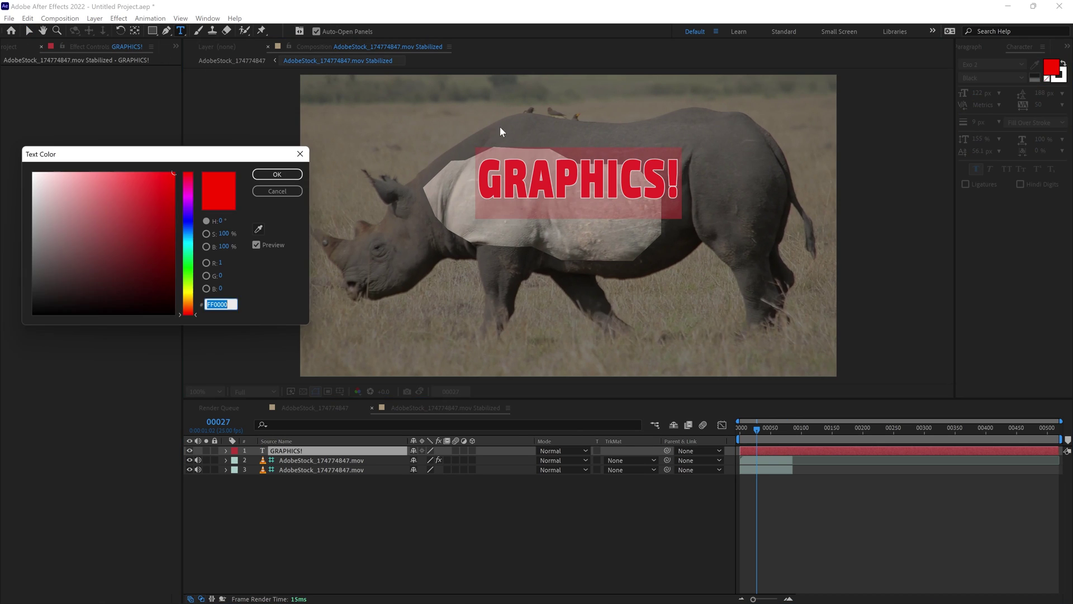
{"action": "left_click", "coordinate": [188, 239]}
{"action": "left_click", "coordinate": [276, 174]}
- Move GRAPHICS! onto the rhino's side, rotate it to 4.2 degrees, and return to the main comp
{"action": "key", "text": "v"}
{"action": "left_click_drag", "start_coordinate": [578, 184], "coordinate": [547, 204]}
{"action": "key", "text": "r"}
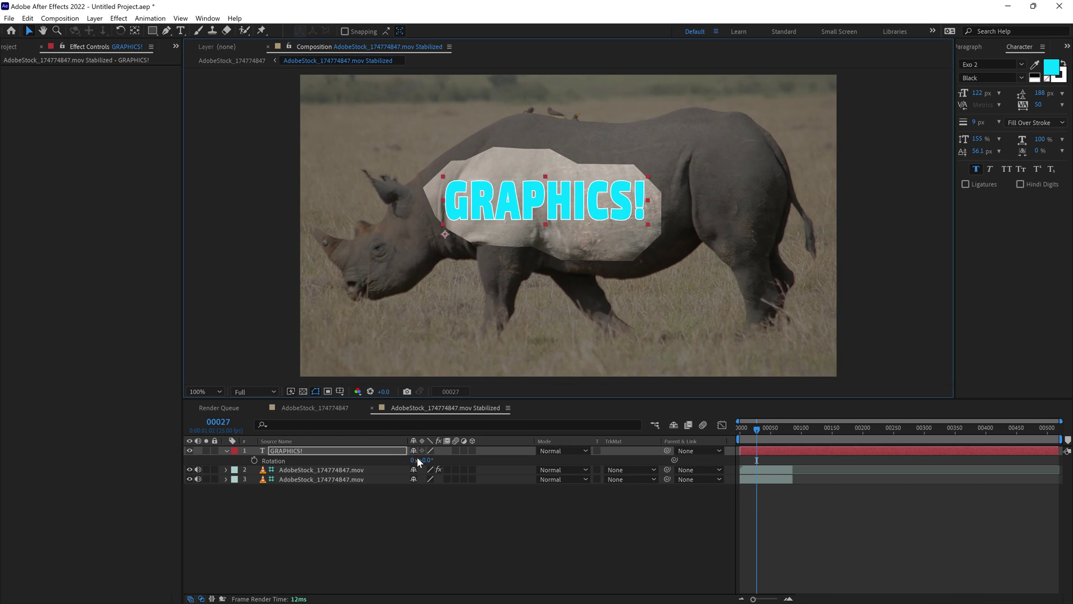
{"action": "left_click_drag", "start_coordinate": [421, 460], "coordinate": [433, 460]}
{"action": "left_click_drag", "start_coordinate": [754, 428], "coordinate": [689, 531]}
{"action": "key", "text": "Tab"}
{"action": "left_click", "coordinate": [562, 523]}
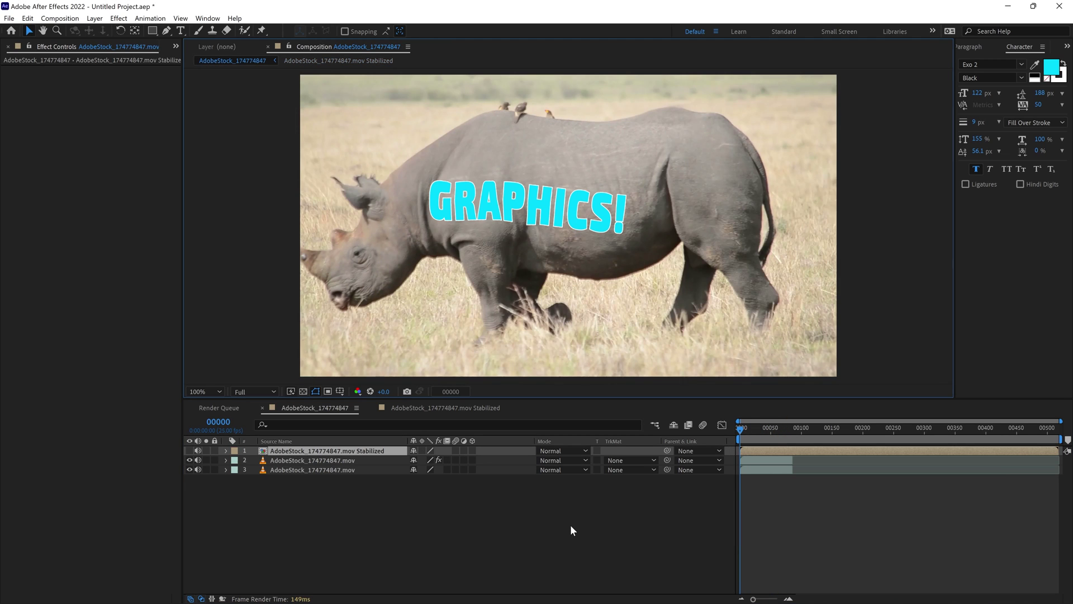
- End the work area at frame 00085, preview the tracked text, and briefly solo layer 2
{"action": "left_click", "coordinate": [790, 430]}
{"action": "key", "text": "n"}
{"action": "key", "text": "space"}
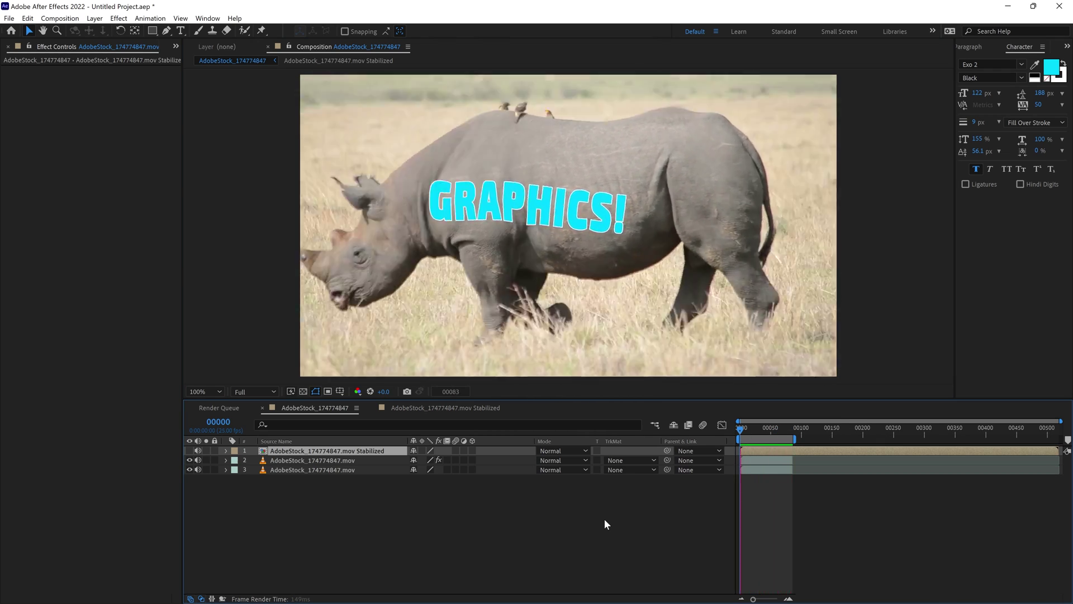
{"action": "left_click", "coordinate": [316, 460]}
{"action": "left_click", "coordinate": [204, 458]}
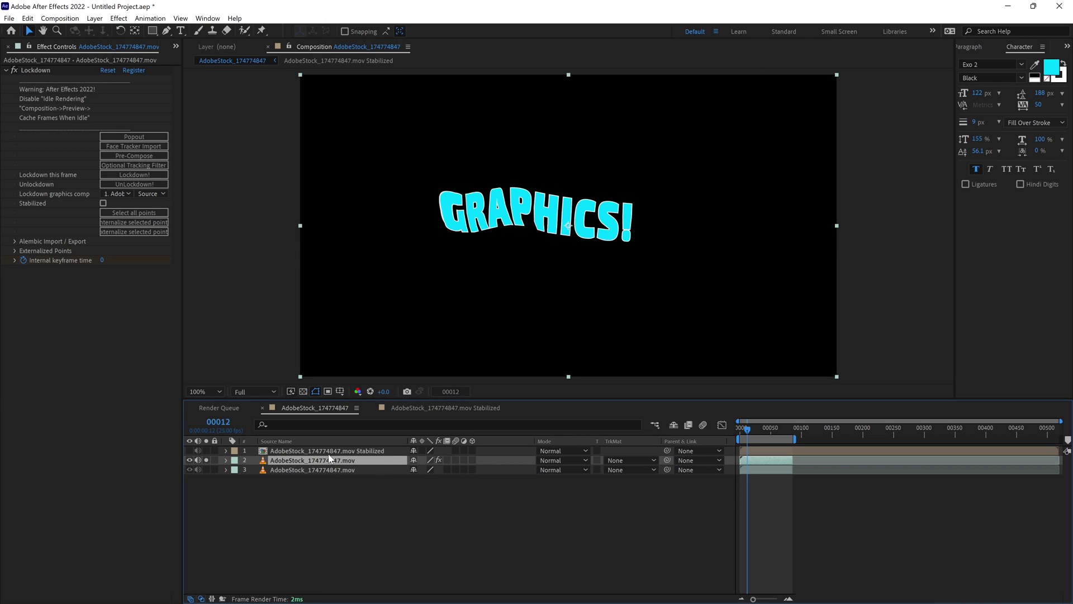
{"action": "left_click", "coordinate": [206, 460]}
- Set layer 2's blending mode to Multiply and preview the composition from the start
{"action": "left_click", "coordinate": [559, 461]}
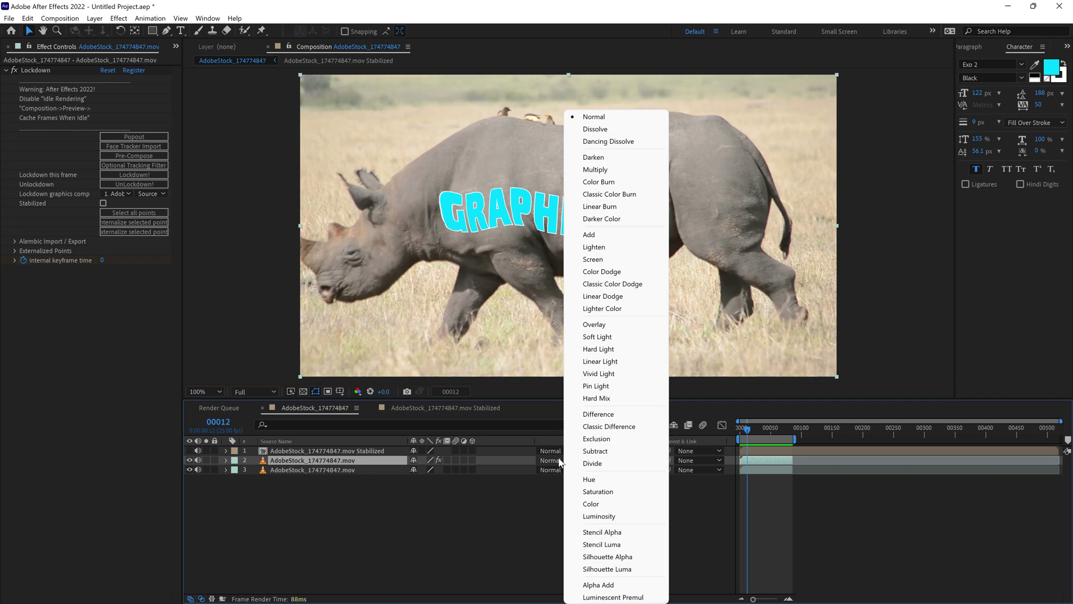
{"action": "left_click", "coordinate": [595, 169]}
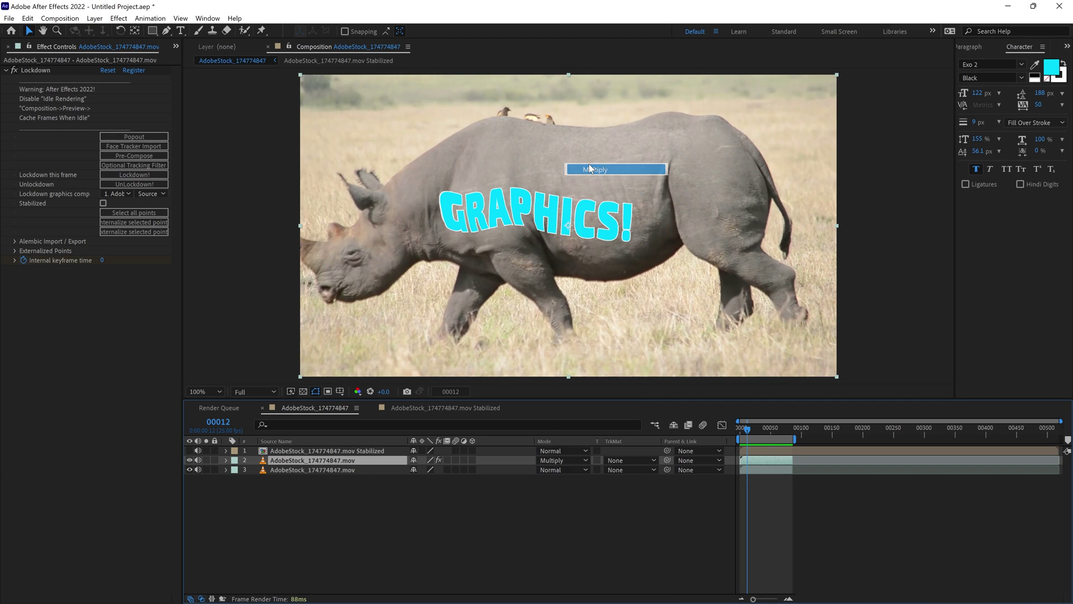
{"action": "key", "text": "Home"}
{"action": "key", "text": "space"}
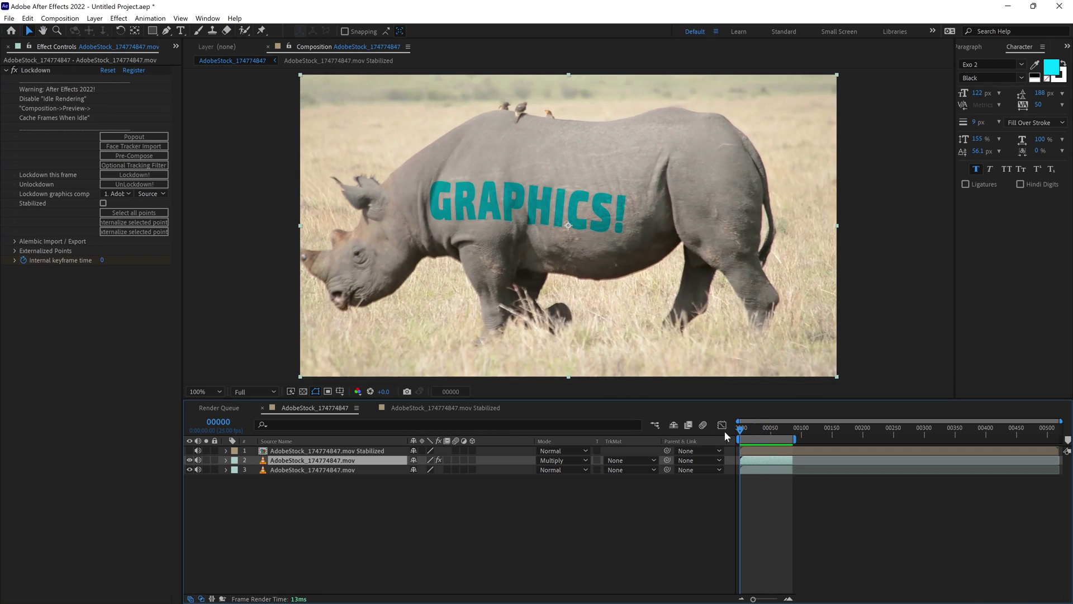
{"action": "key", "text": "space"}
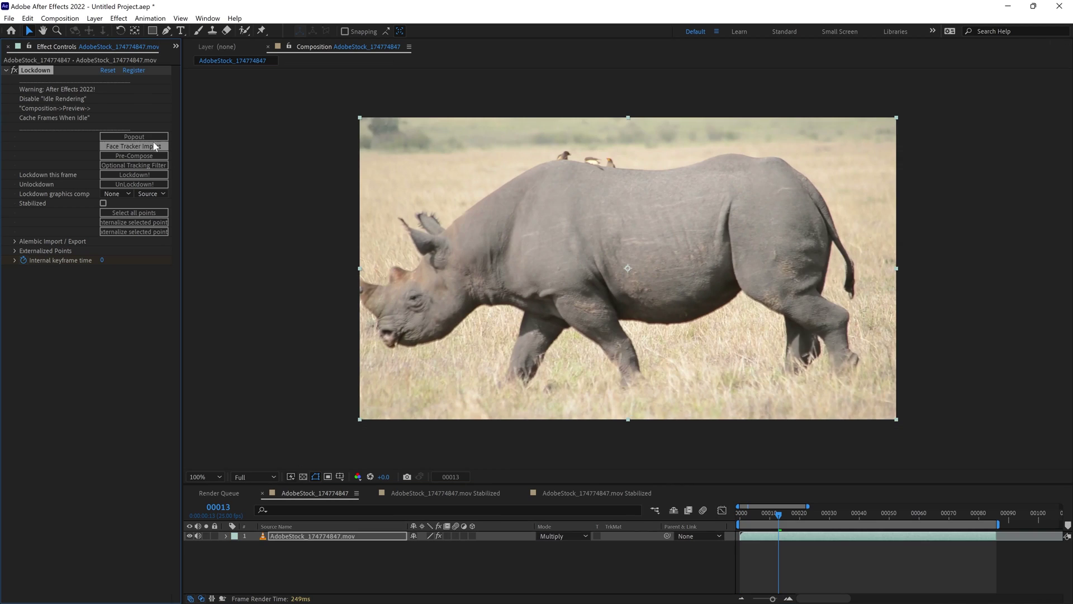
- In the Lockdown popout, outline the rhino's body to build a point mesh
{"action": "left_click", "coordinate": [151, 138]}
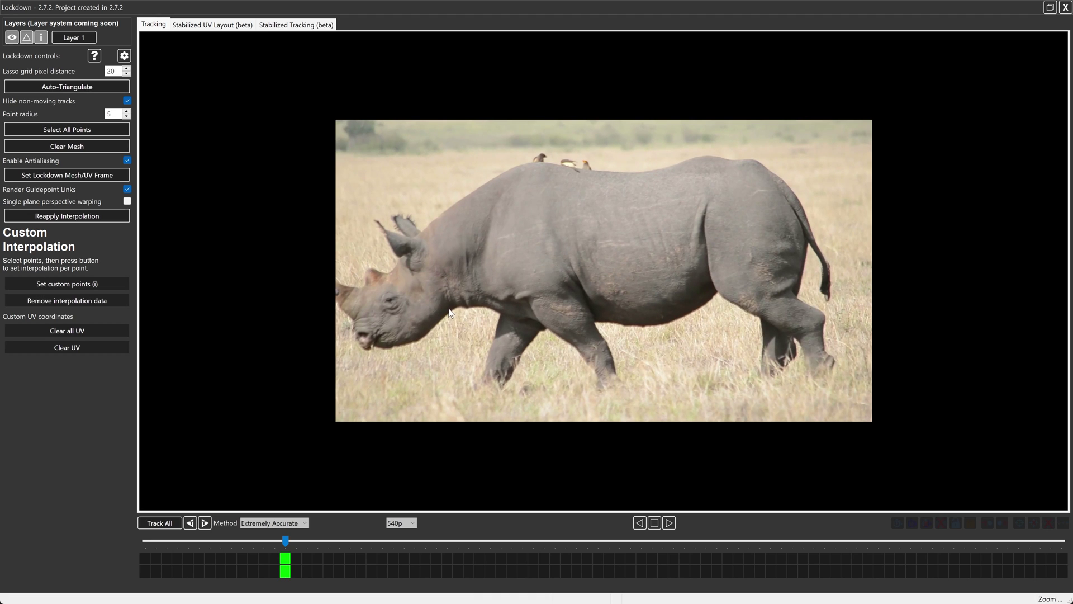
{"action": "left_click_drag", "start_coordinate": [438, 322], "coordinate": [379, 344]}
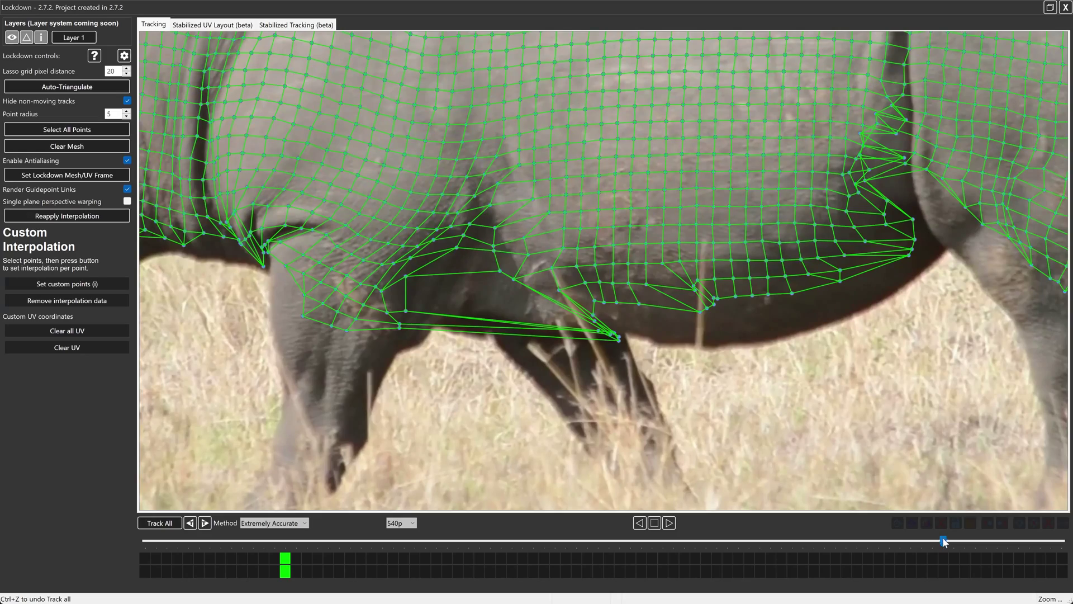
{"action": "left_click_drag", "start_coordinate": [944, 540], "coordinate": [982, 542]}
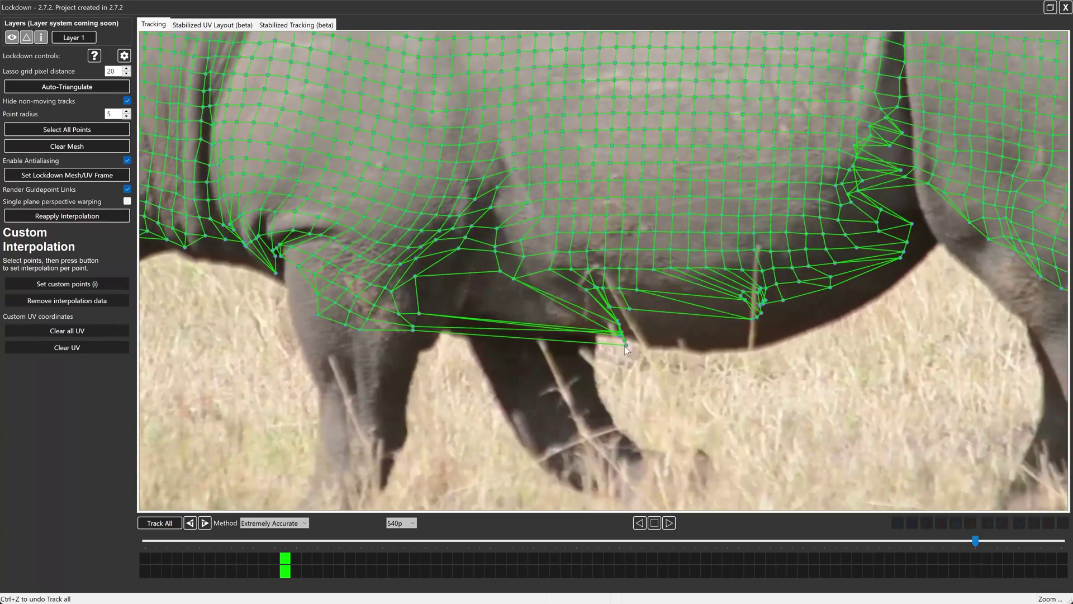
- Drag the stray belly mesh points back to the rhino's edge
{"action": "left_click_drag", "start_coordinate": [625, 345], "coordinate": [435, 314]}
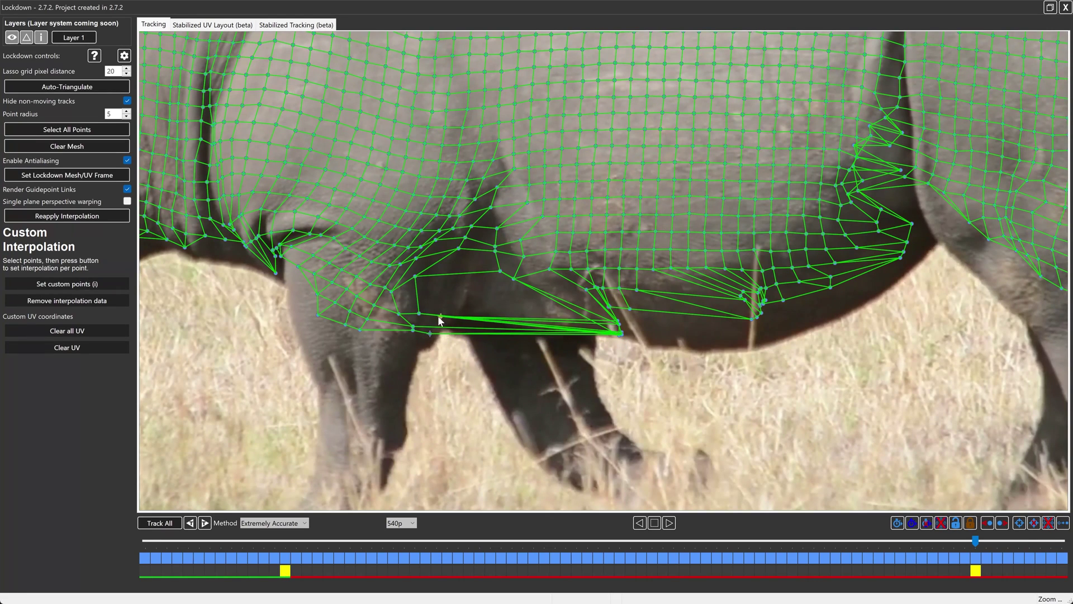
{"action": "left_click", "coordinate": [617, 337]}
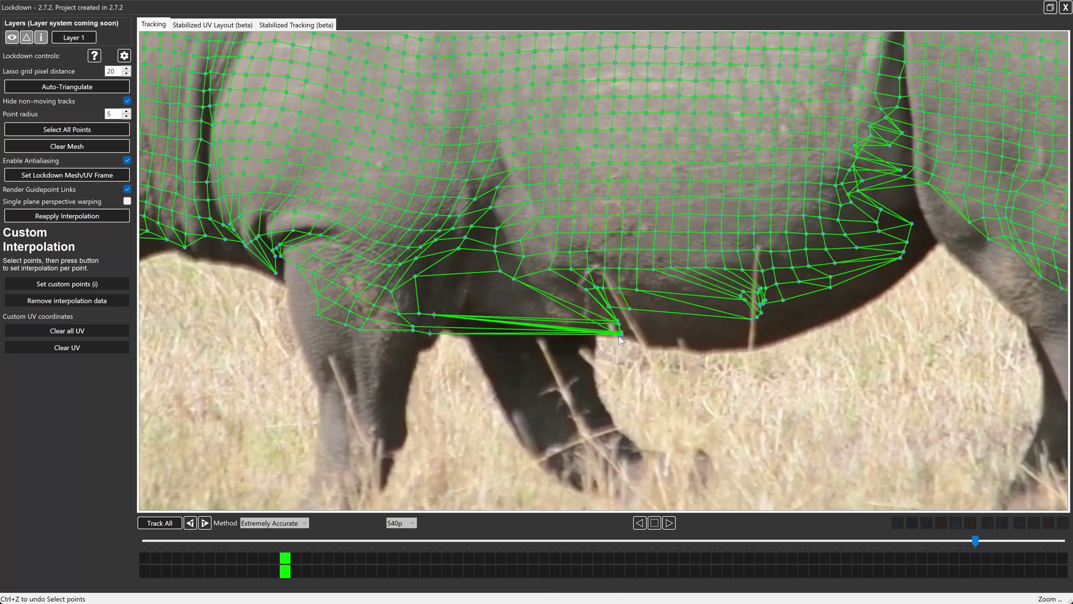
{"action": "left_click_drag", "start_coordinate": [619, 335], "coordinate": [435, 321]}
- Scroll the Lockdown viewer to adjust the view of the rhino's sparse tracking points
{"action": "scroll", "coordinate": [500, 256], "scroll_direction": "down", "scroll_amount": 6}
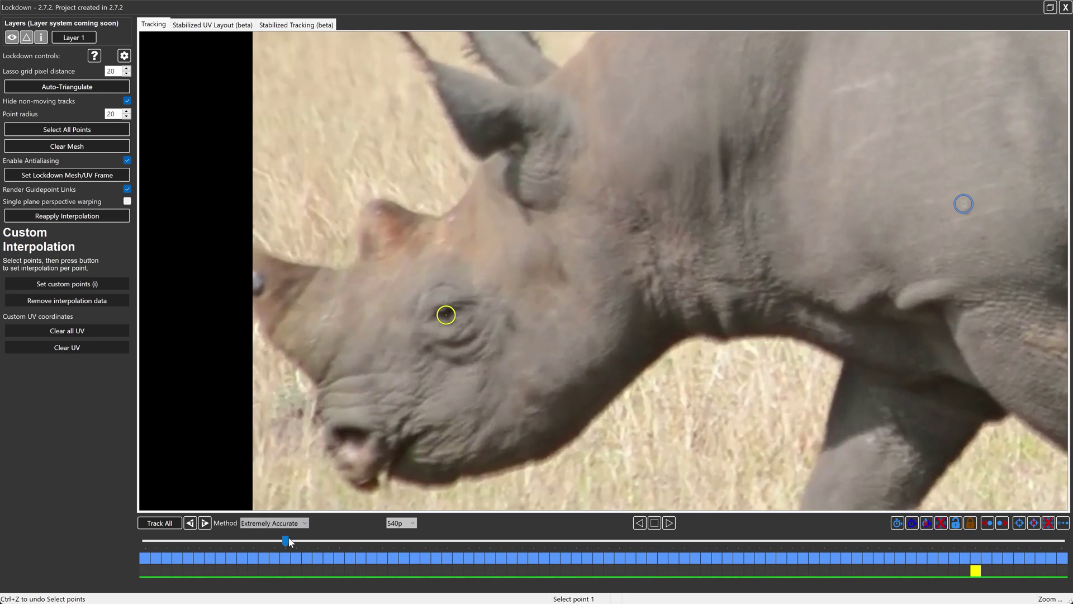
- Keyframe the eye tracking point onto the rhino's eye at the first, last and middle frames
{"action": "left_click_drag", "start_coordinate": [286, 541], "coordinate": [110, 538]}
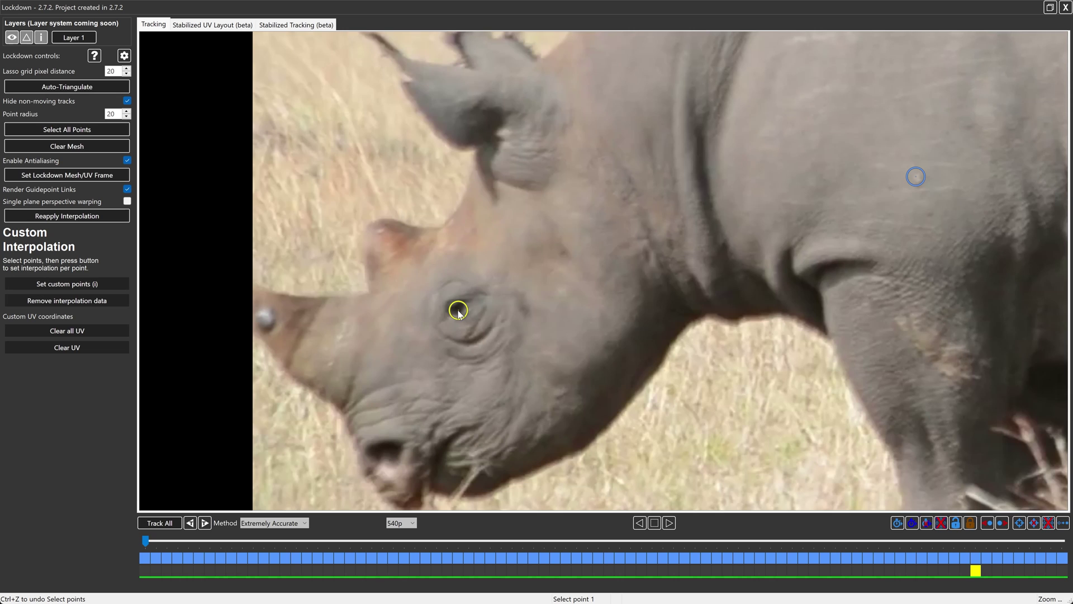
{"action": "scroll", "coordinate": [457, 311], "scroll_direction": "up", "scroll_amount": 3}
{"action": "left_click_drag", "start_coordinate": [459, 309], "coordinate": [451, 306]}
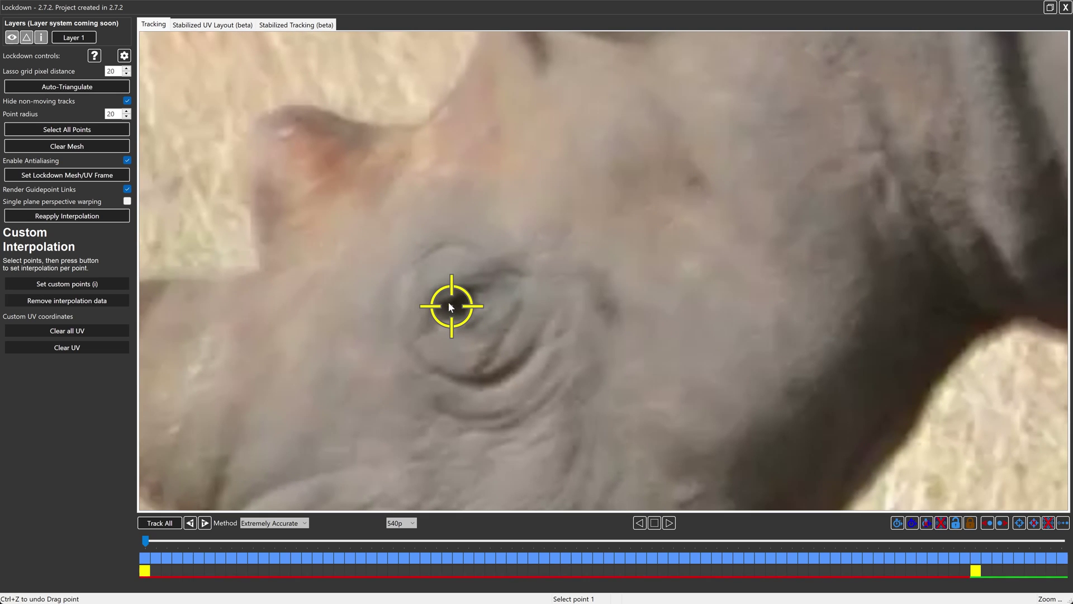
{"action": "left_click_drag", "start_coordinate": [145, 540], "coordinate": [975, 540]}
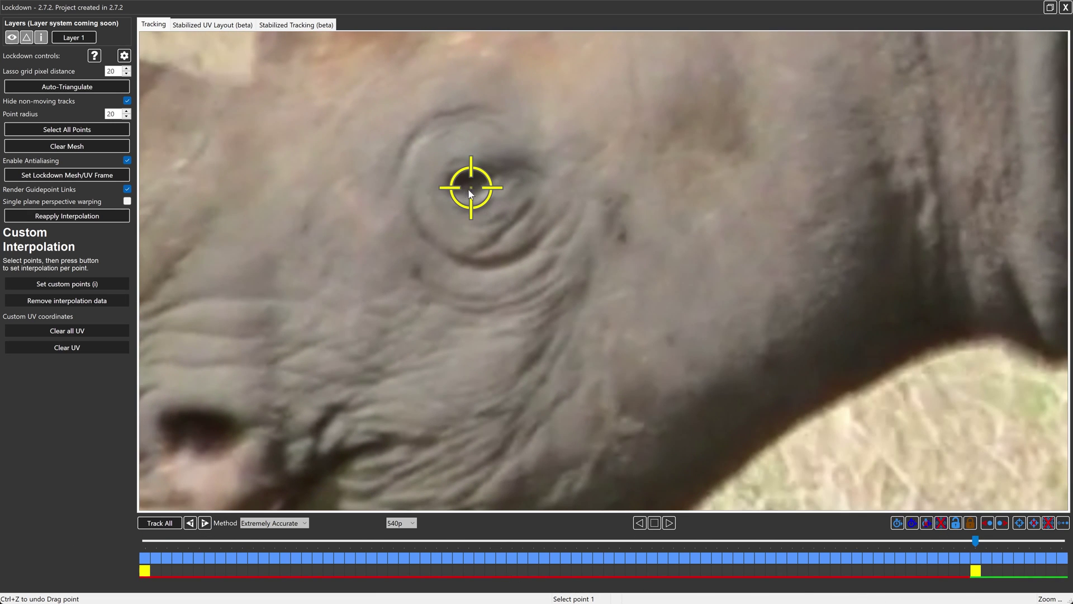
{"action": "left_click_drag", "start_coordinate": [466, 190], "coordinate": [459, 184]}
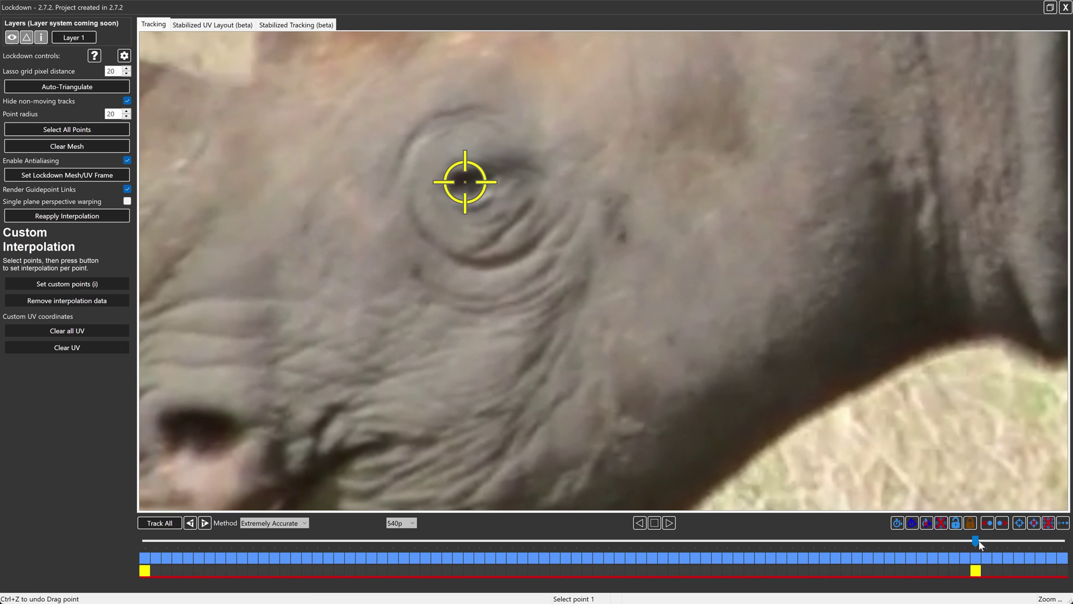
{"action": "left_click", "coordinate": [1063, 545]}
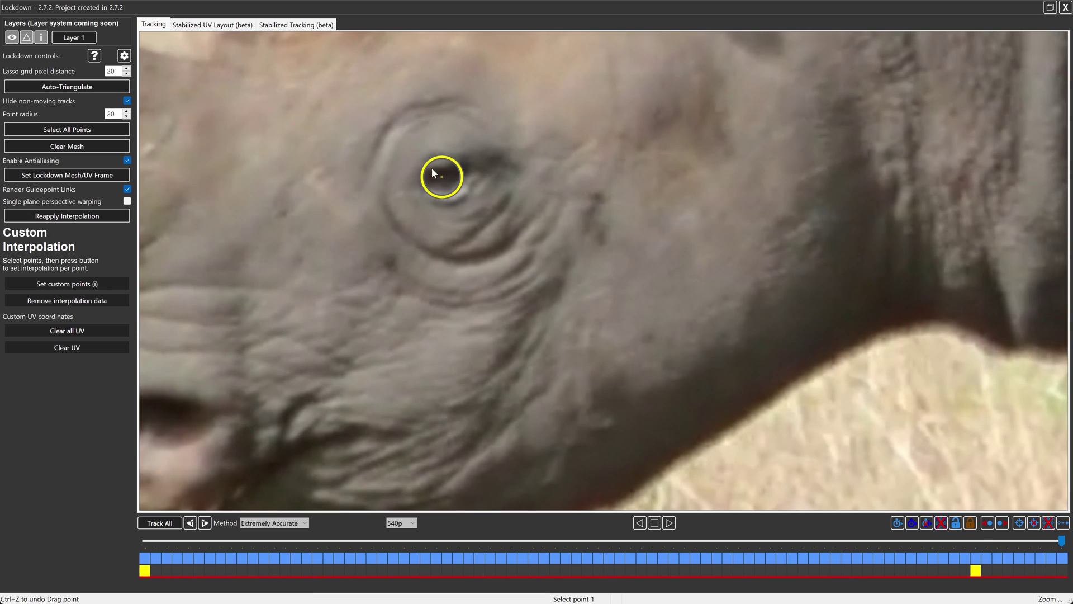
{"action": "left_click_drag", "start_coordinate": [441, 173], "coordinate": [446, 176]}
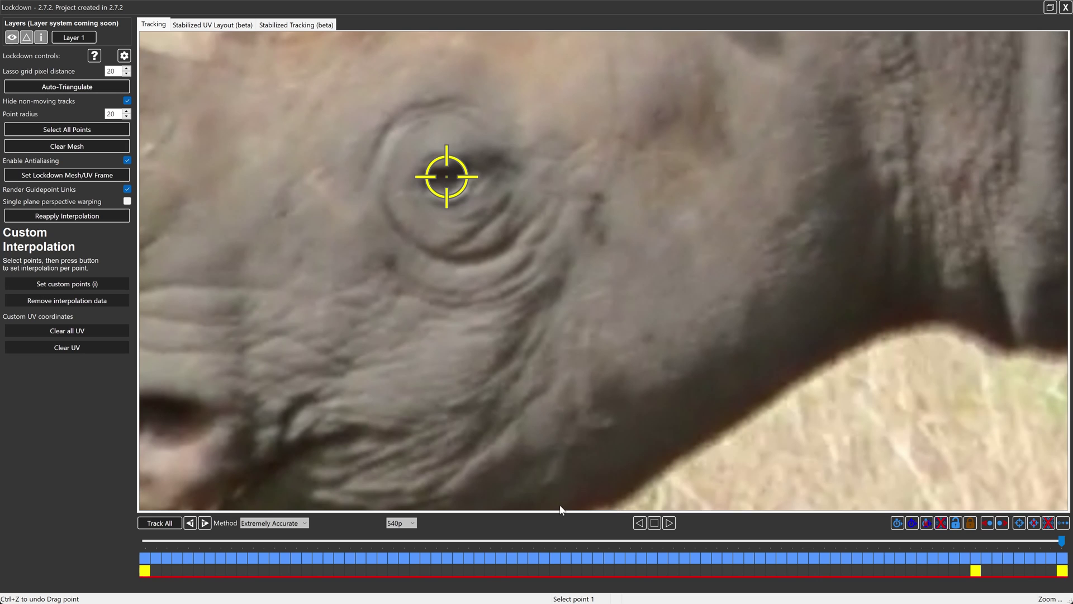
{"action": "left_click", "coordinate": [555, 541]}
{"action": "left_click", "coordinate": [686, 239]}
{"action": "scroll", "coordinate": [688, 236], "scroll_direction": "down", "scroll_amount": 6}
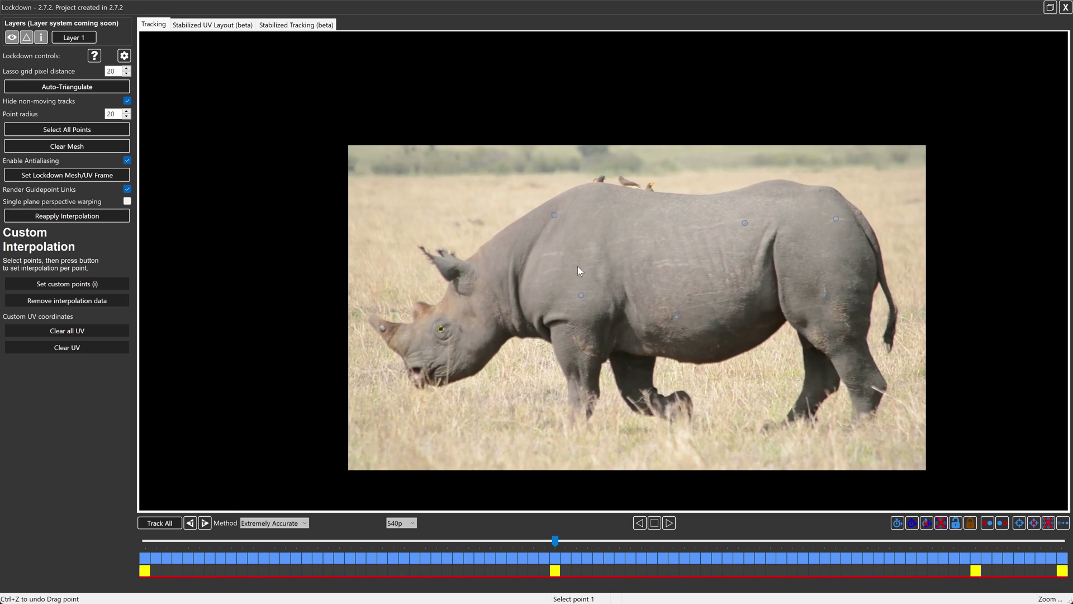
- Auto-triangulate the sparse points into a body mesh, then lasso-select all mesh points
{"action": "left_click", "coordinate": [100, 88]}
{"action": "left_click", "coordinate": [512, 419]}
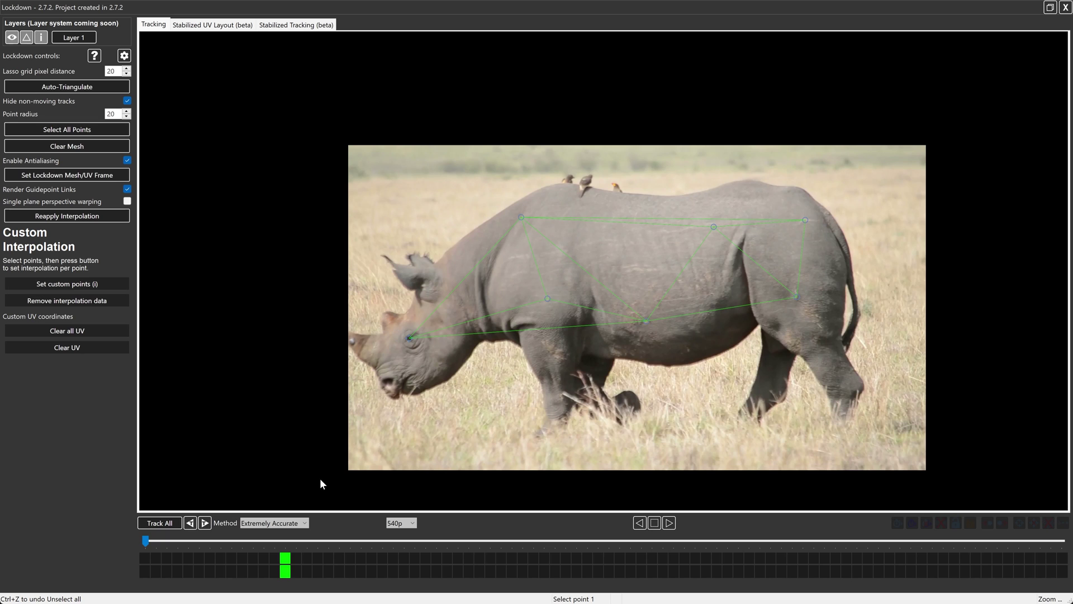
{"action": "left_click_drag", "start_coordinate": [257, 540], "coordinate": [285, 540]}
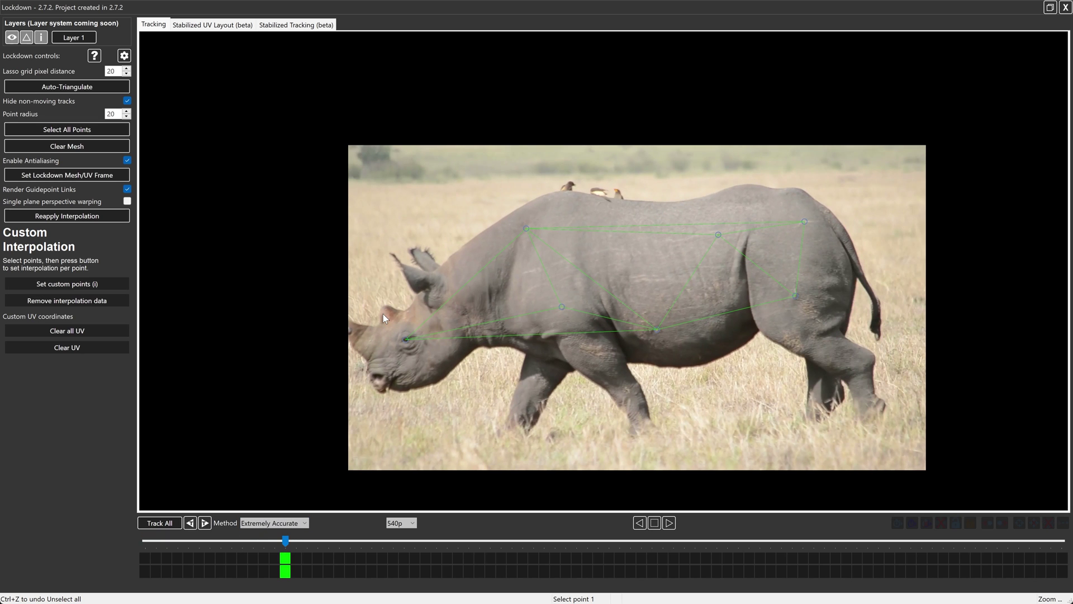
{"action": "mouse_move", "coordinate": [384, 314]}
{"action": "left_mouse_down"}
{"action": "mouse_move", "coordinate": [828, 119]}
{"action": "mouse_move", "coordinate": [401, 193]}
{"action": "left_mouse_up"}
- Inspect the flattened rhino-side patch in Stabilized Tracking, examining mesh points on the body and rear
{"action": "left_click", "coordinate": [310, 26]}
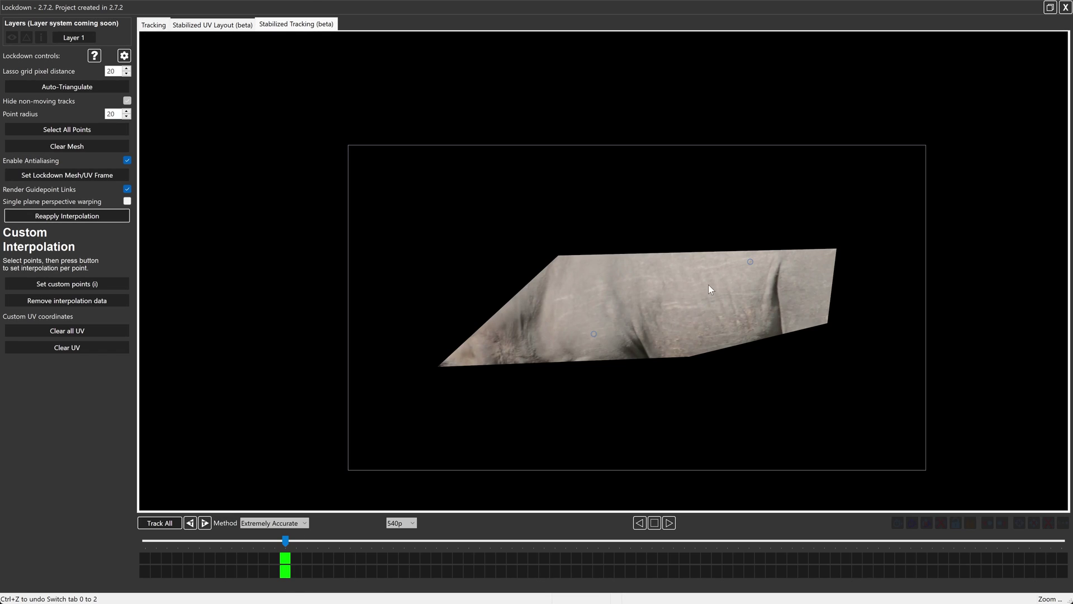
{"action": "left_click_drag", "start_coordinate": [708, 284], "coordinate": [655, 267]}
{"action": "scroll", "coordinate": [626, 286], "scroll_direction": "up", "scroll_amount": 4}
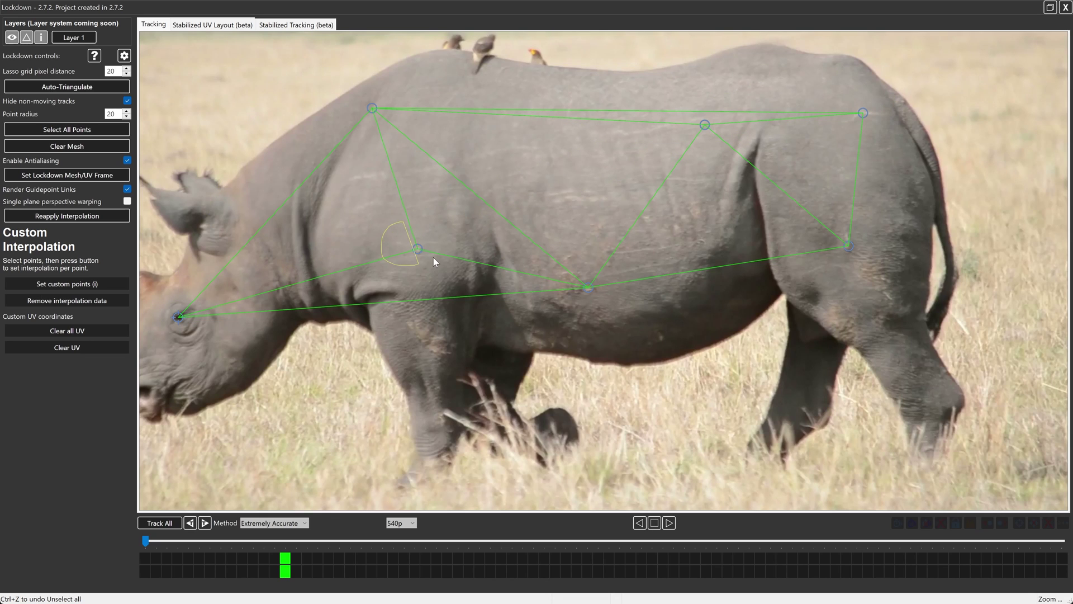
{"action": "left_click_drag", "start_coordinate": [437, 257], "coordinate": [439, 259]}
{"action": "left_click_drag", "start_coordinate": [724, 126], "coordinate": [723, 119]}
{"action": "left_click", "coordinate": [294, 25]}
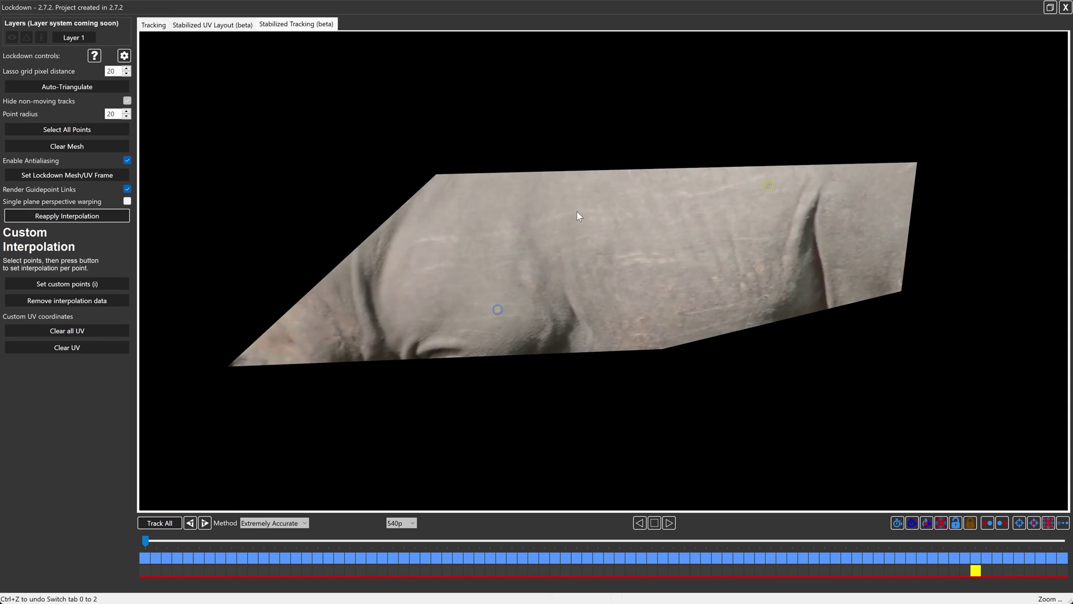
{"action": "left_click", "coordinate": [577, 384]}
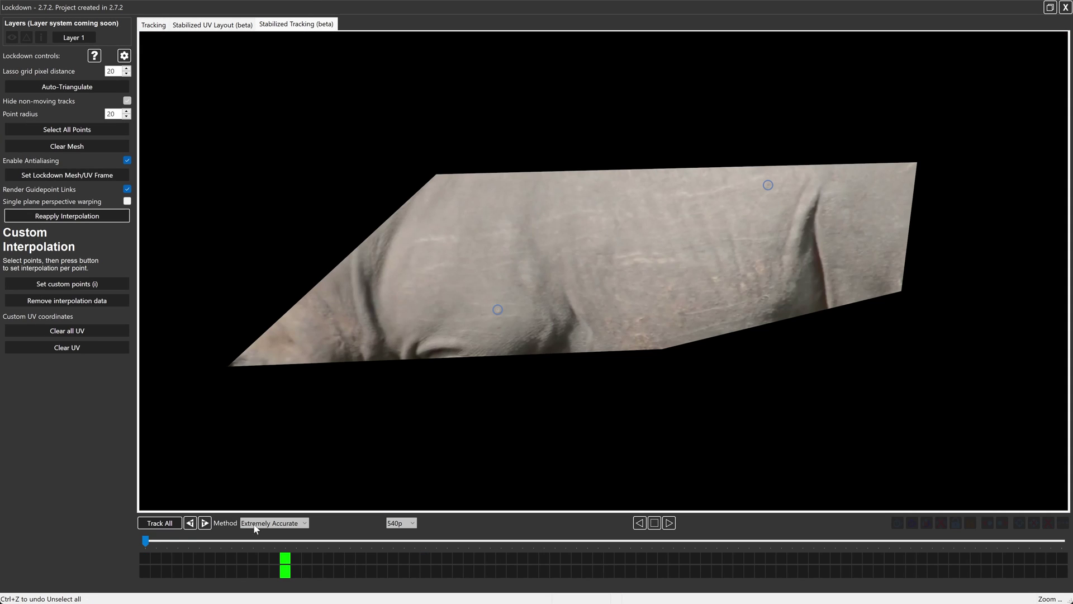
{"action": "left_click_drag", "start_coordinate": [144, 540], "coordinate": [5, 545]}
- Add a tracking point where the stabilized patch drifts, after checking drift across the clip
{"action": "left_click_drag", "start_coordinate": [146, 541], "coordinate": [264, 541]}
{"action": "left_click_drag", "start_coordinate": [204, 514], "coordinate": [1, 543]}
{"action": "left_click_drag", "start_coordinate": [160, 545], "coordinate": [67, 541]}
{"action": "left_click", "coordinate": [327, 315]}
{"action": "mouse_move", "coordinate": [146, 539]}
{"action": "left_mouse_down"}
{"action": "mouse_move", "coordinate": [554, 541]}
{"action": "mouse_move", "coordinate": [561, 559]}
{"action": "mouse_move", "coordinate": [144, 541]}
{"action": "mouse_move", "coordinate": [778, 541]}
{"action": "mouse_move", "coordinate": [145, 541]}
{"action": "left_mouse_up"}
{"action": "mouse_move", "coordinate": [143, 541]}
{"action": "left_mouse_down"}
{"action": "mouse_move", "coordinate": [877, 541]}
{"action": "mouse_move", "coordinate": [144, 541]}
{"action": "left_mouse_up"}
{"action": "left_click_drag", "start_coordinate": [145, 541], "coordinate": [1, 502]}
{"action": "left_click", "coordinate": [153, 25]}
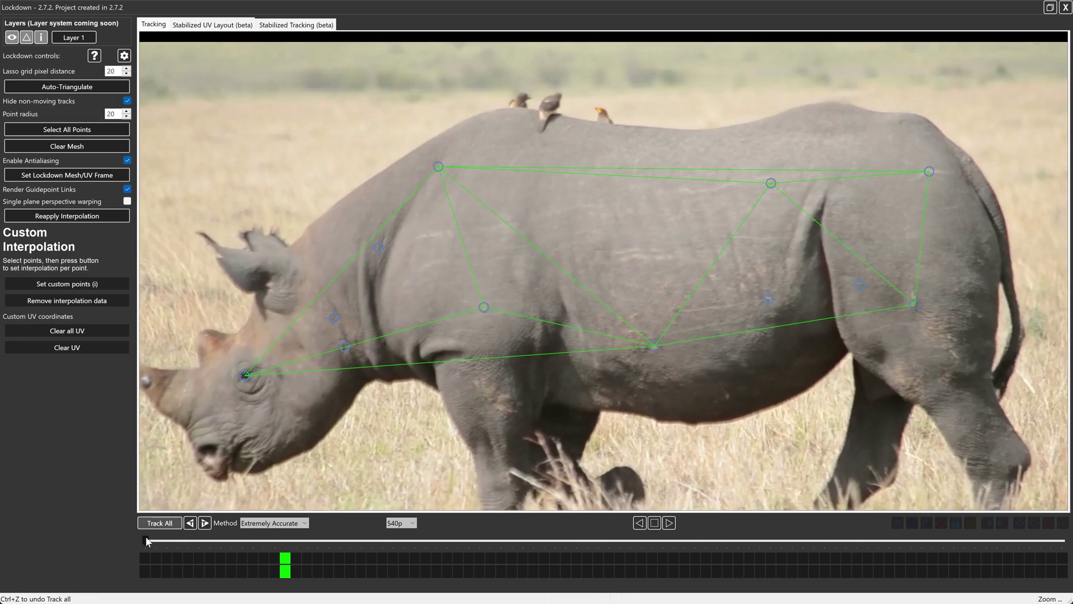
- Check the re-tracked points on later frames, including the stabilized rhino patch
{"action": "left_click_drag", "start_coordinate": [145, 540], "coordinate": [93, 535]}
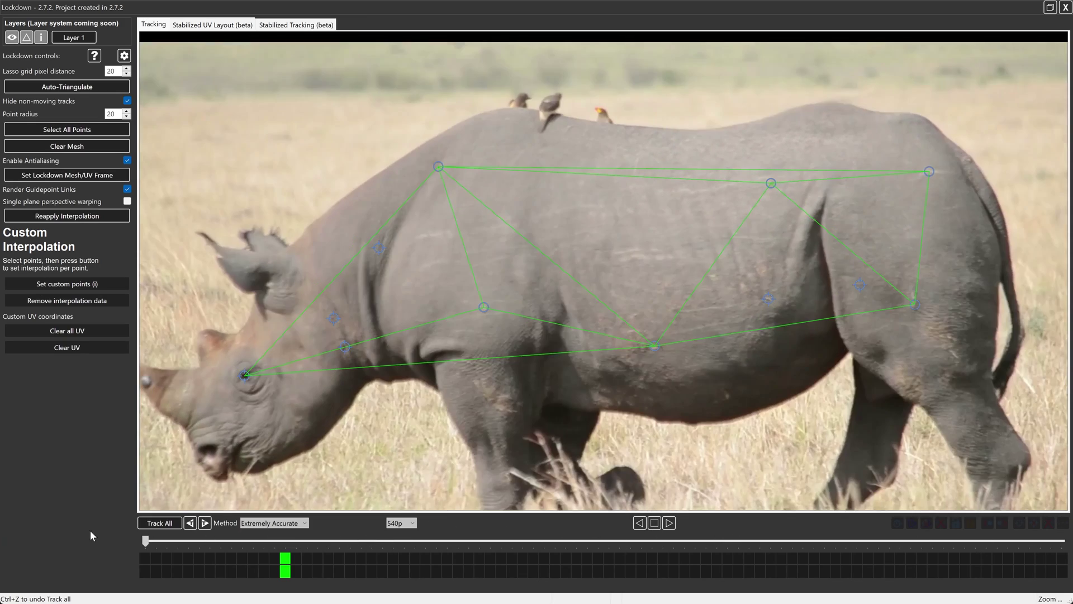
{"action": "left_click", "coordinate": [274, 25]}
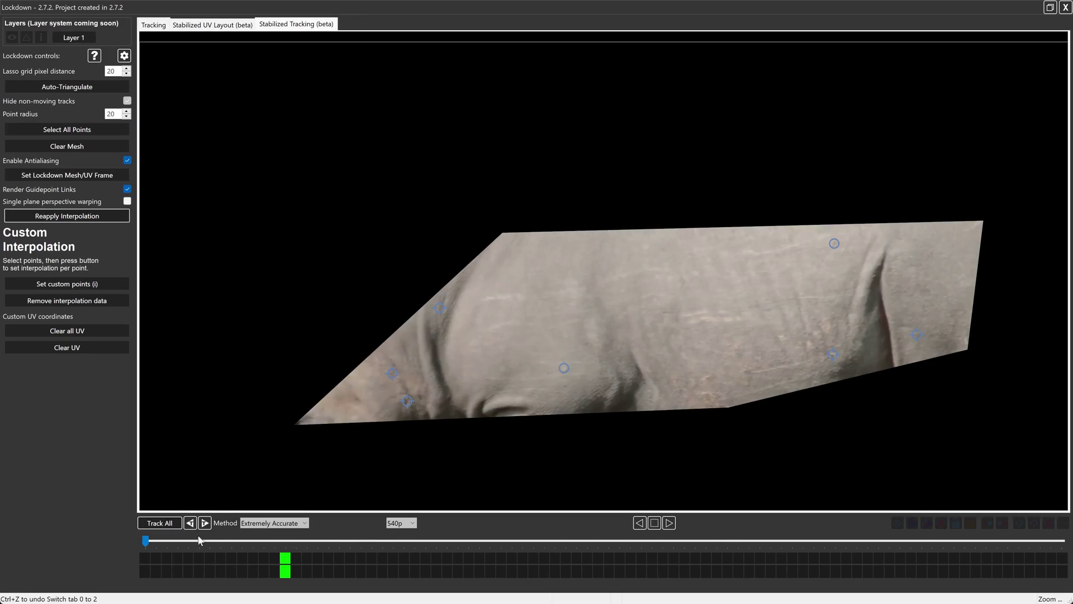
{"action": "left_click_drag", "start_coordinate": [145, 540], "coordinate": [100, 536]}
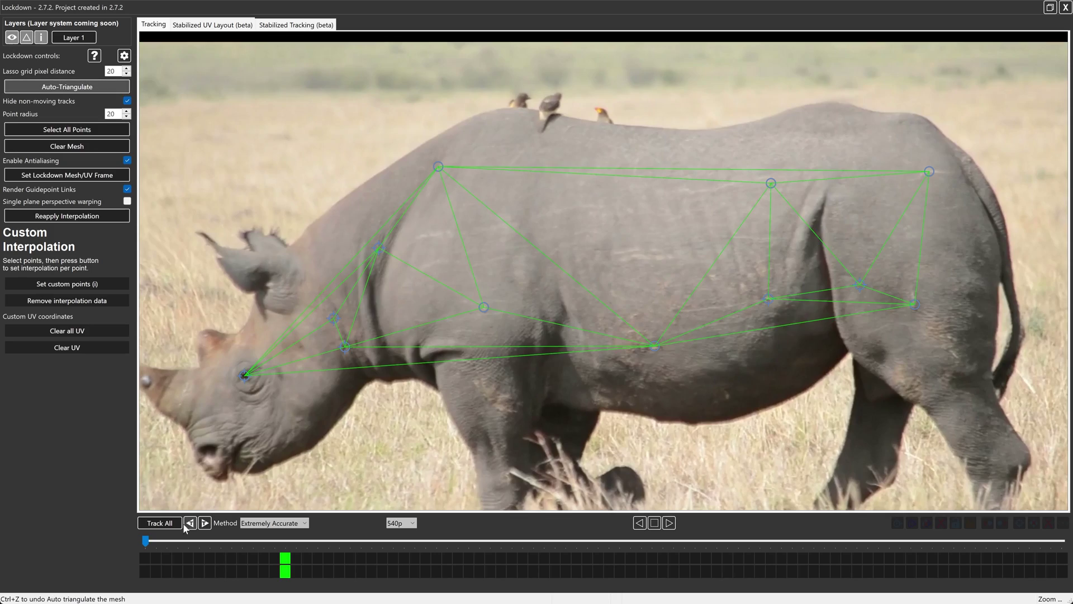
- Place a new track point on the rhino's flank in the stabilized view and check it across the clip
{"action": "left_click_drag", "start_coordinate": [145, 540], "coordinate": [549, 542]}
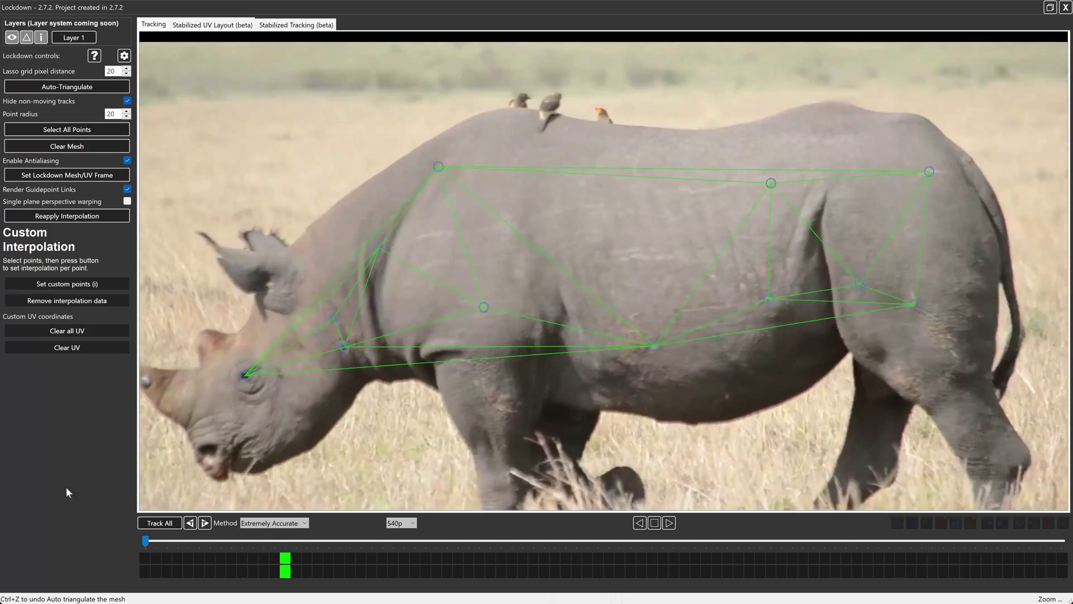
{"action": "left_click", "coordinate": [296, 25]}
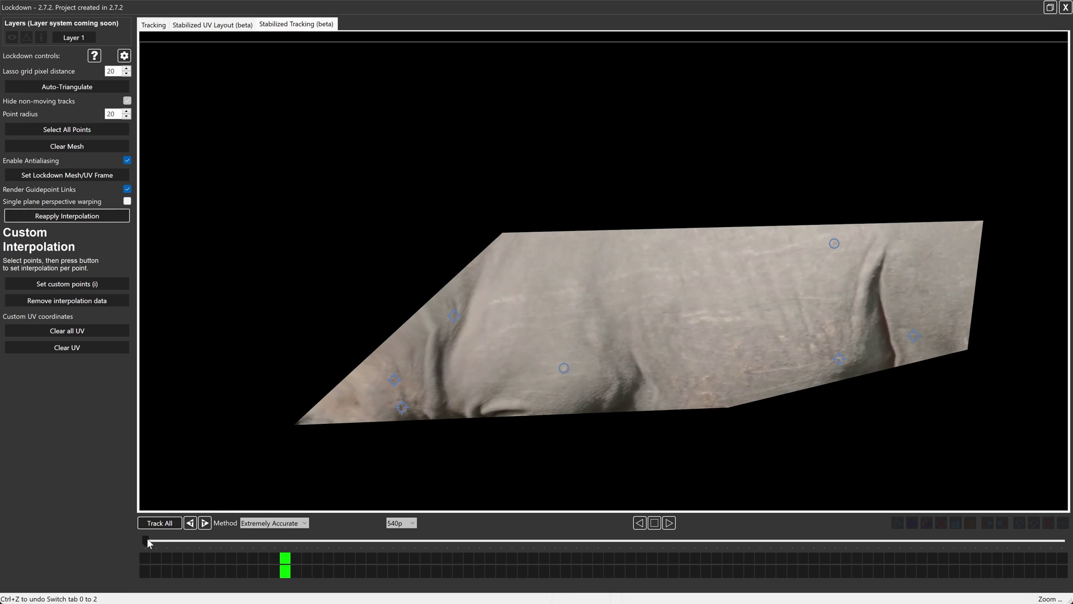
{"action": "mouse_move", "coordinate": [146, 540]}
{"action": "left_mouse_down"}
{"action": "mouse_move", "coordinate": [676, 545]}
{"action": "mouse_move", "coordinate": [146, 541]}
{"action": "left_mouse_up"}
{"action": "left_click_drag", "start_coordinate": [143, 540], "coordinate": [2, 525]}
{"action": "mouse_move", "coordinate": [146, 540]}
{"action": "left_mouse_down"}
{"action": "mouse_move", "coordinate": [963, 539]}
{"action": "mouse_move", "coordinate": [199, 540]}
{"action": "mouse_move", "coordinate": [646, 544]}
{"action": "mouse_move", "coordinate": [392, 542]}
{"action": "mouse_move", "coordinate": [217, 575]}
{"action": "mouse_move", "coordinate": [145, 542]}
{"action": "left_mouse_up"}
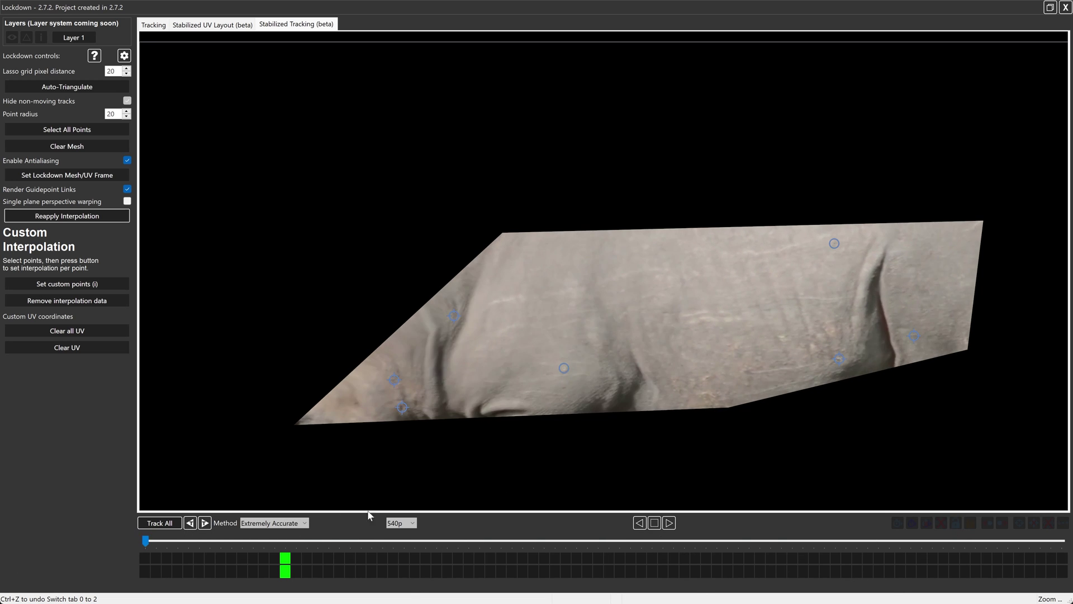
{"action": "left_click", "coordinate": [745, 373]}
{"action": "mouse_move", "coordinate": [144, 541]}
{"action": "left_mouse_down"}
{"action": "mouse_move", "coordinate": [484, 546]}
{"action": "mouse_move", "coordinate": [199, 552]}
{"action": "mouse_move", "coordinate": [145, 542]}
{"action": "left_mouse_up"}
{"action": "left_click", "coordinate": [619, 361]}
{"action": "mouse_move", "coordinate": [147, 541]}
{"action": "left_mouse_down"}
{"action": "mouse_move", "coordinate": [1062, 541]}
{"action": "mouse_move", "coordinate": [145, 541]}
{"action": "left_mouse_up"}
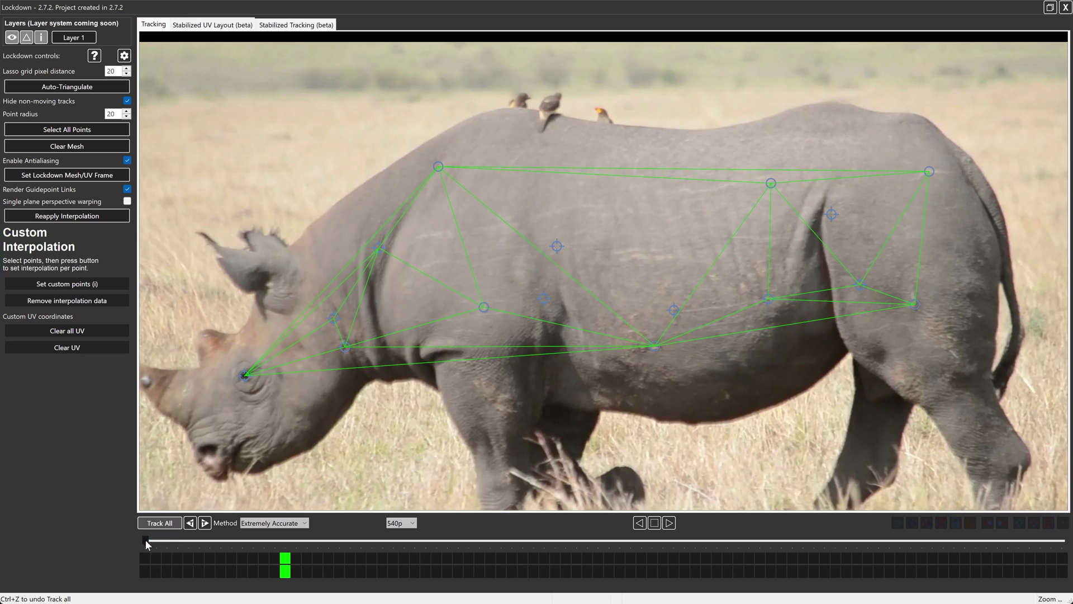
- Clear and auto-triangulate the mesh, then scrub the recentred stabilized patch
{"action": "left_click", "coordinate": [120, 147]}
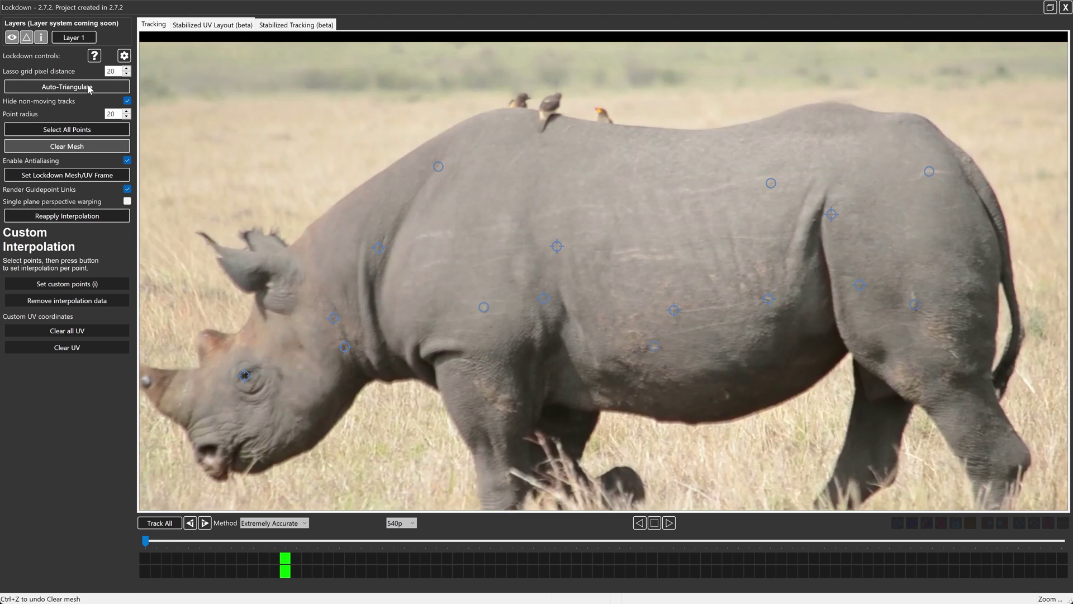
{"action": "left_click", "coordinate": [90, 86]}
{"action": "left_click", "coordinate": [310, 25]}
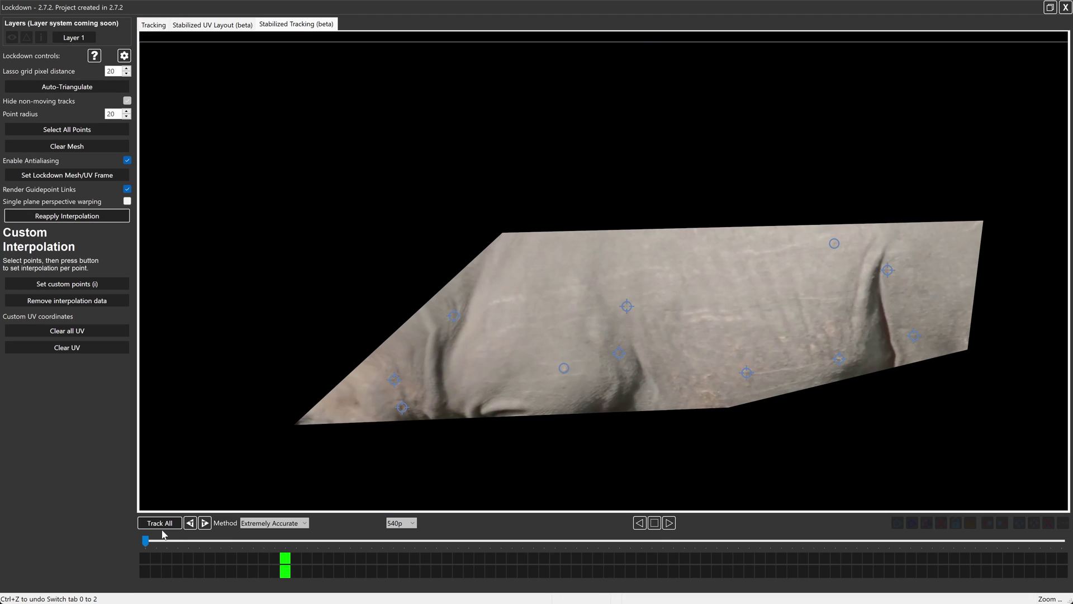
{"action": "left_click_drag", "start_coordinate": [144, 540], "coordinate": [48, 534]}
{"action": "left_click_drag", "start_coordinate": [484, 249], "coordinate": [459, 241]}
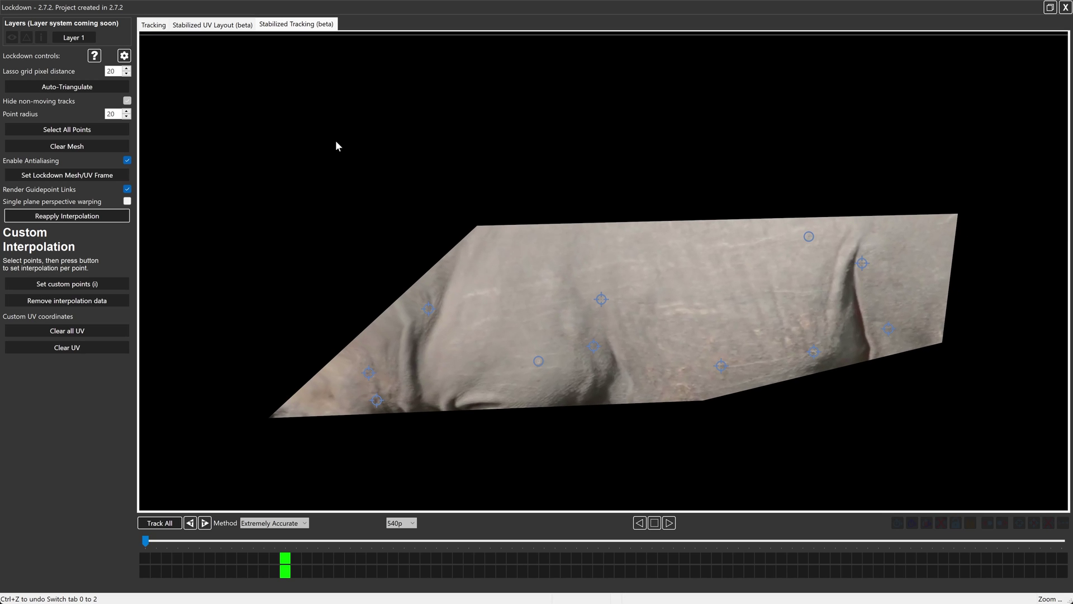
{"action": "left_click", "coordinate": [165, 27]}
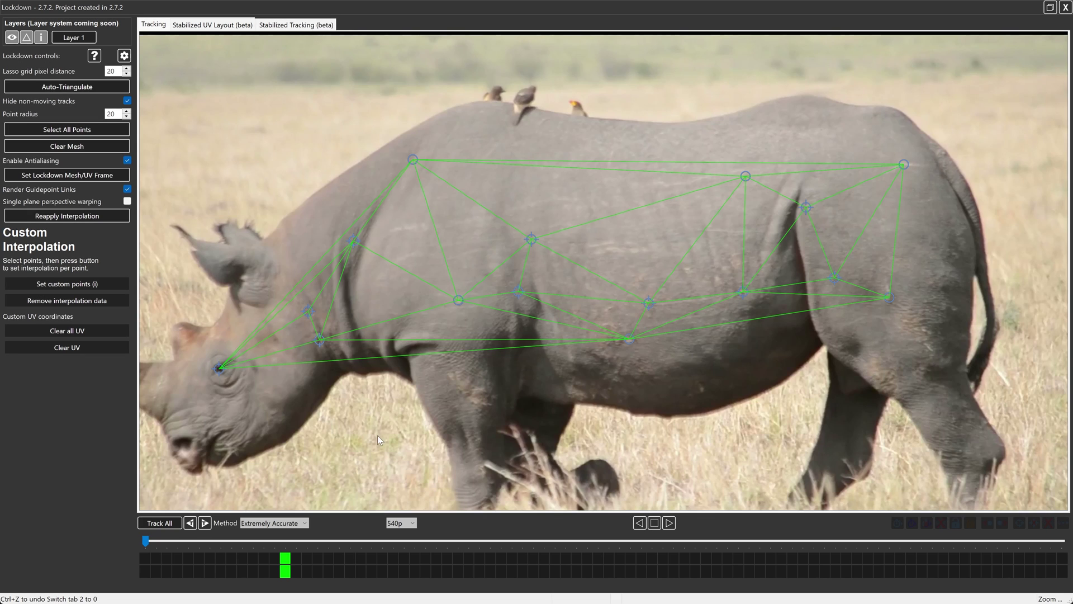
- Clear the mesh again, auto-triangulate it over the tracked points, and scrub the stabilized result
{"action": "left_click", "coordinate": [278, 25]}
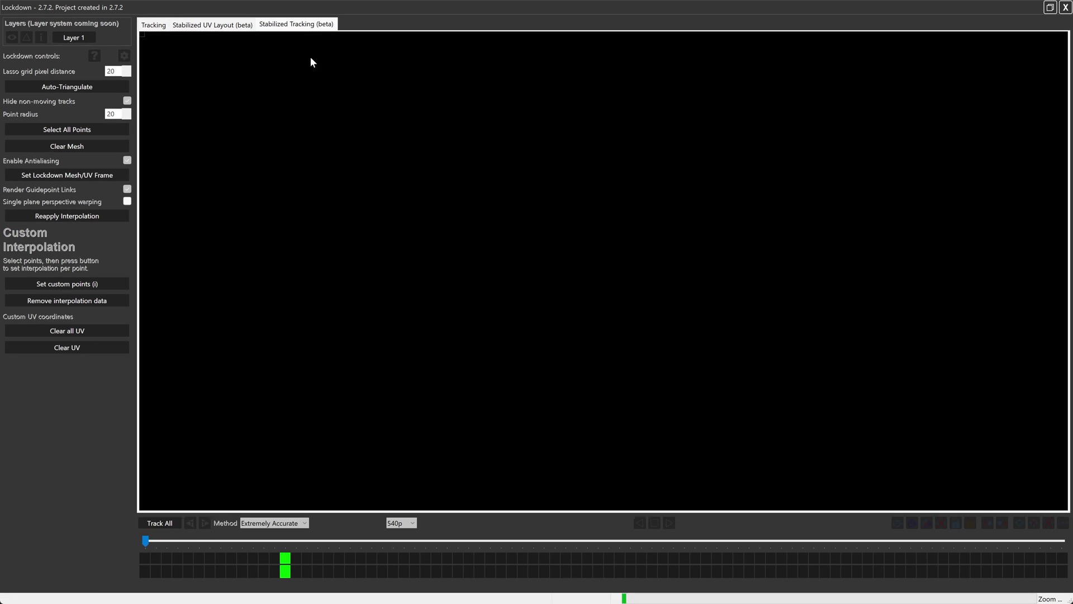
{"action": "left_click_drag", "start_coordinate": [144, 541], "coordinate": [1, 541]}
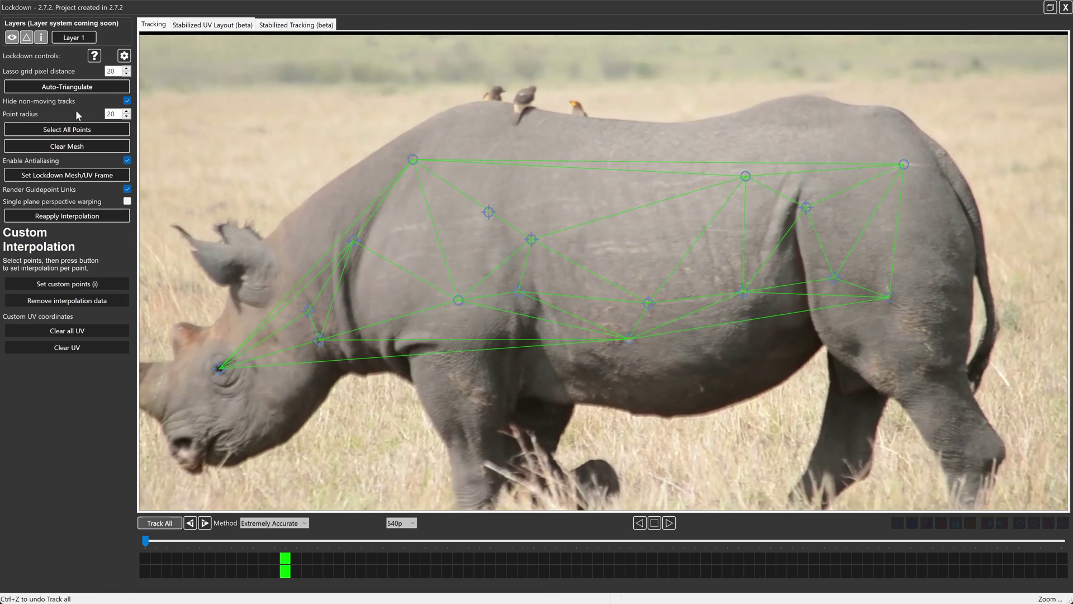
{"action": "left_click", "coordinate": [73, 146]}
{"action": "left_click", "coordinate": [75, 89]}
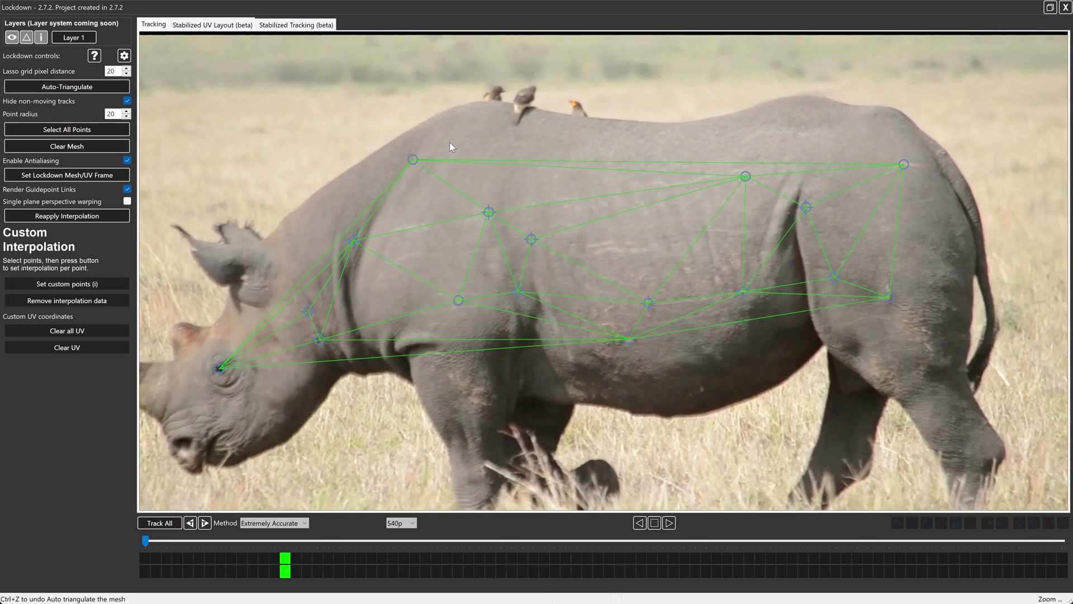
{"action": "left_click", "coordinate": [313, 25]}
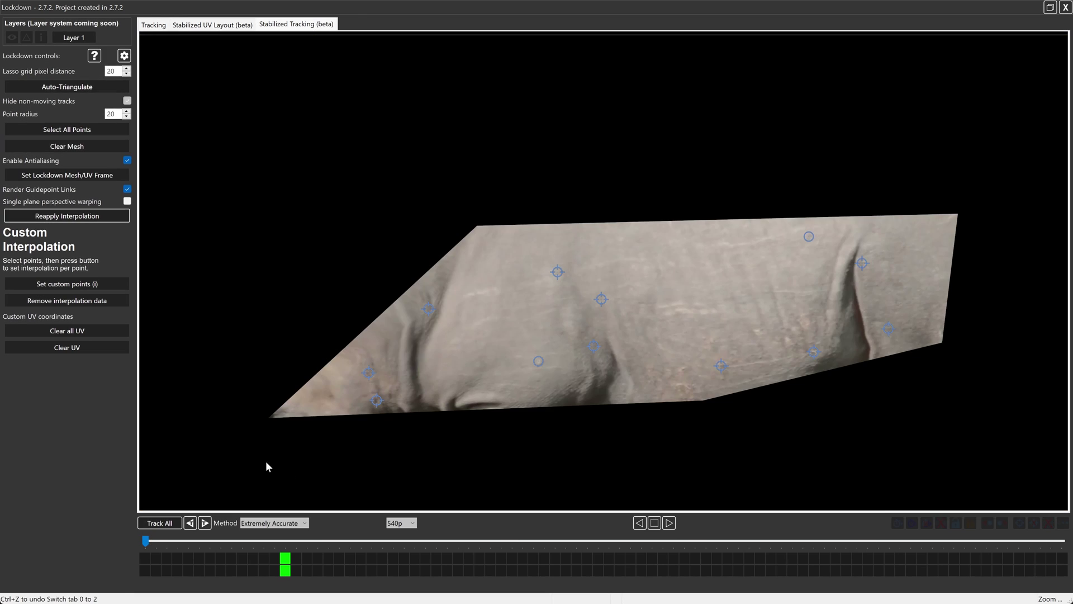
{"action": "left_click_drag", "start_coordinate": [206, 545], "coordinate": [2, 545]}
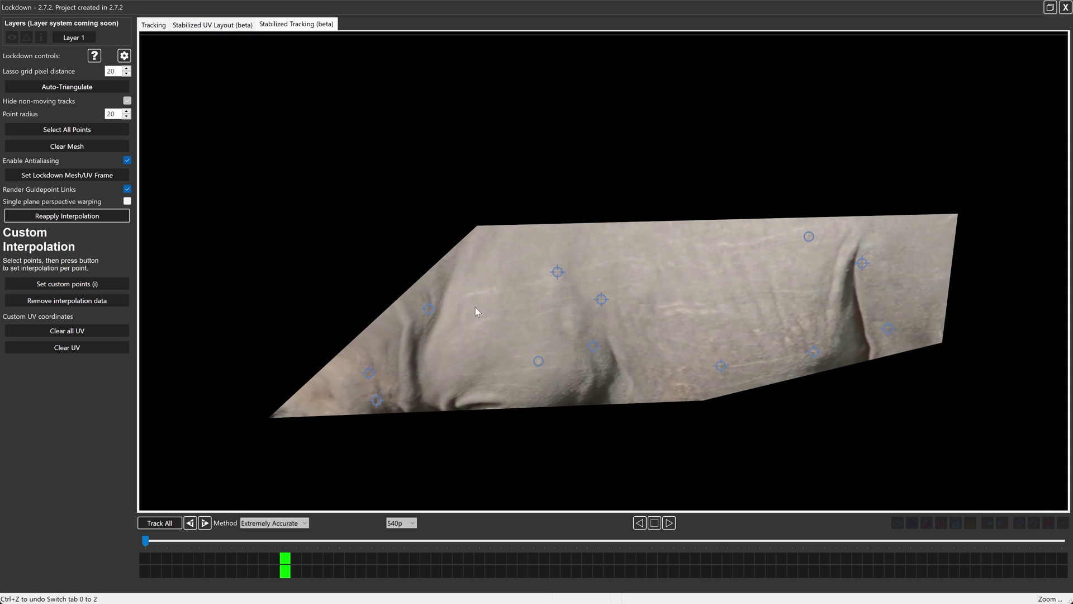
- Move the drifting flank point back onto its feature on the first, middle and last frames
{"action": "scroll", "coordinate": [474, 305], "scroll_direction": "up", "scroll_amount": 6}
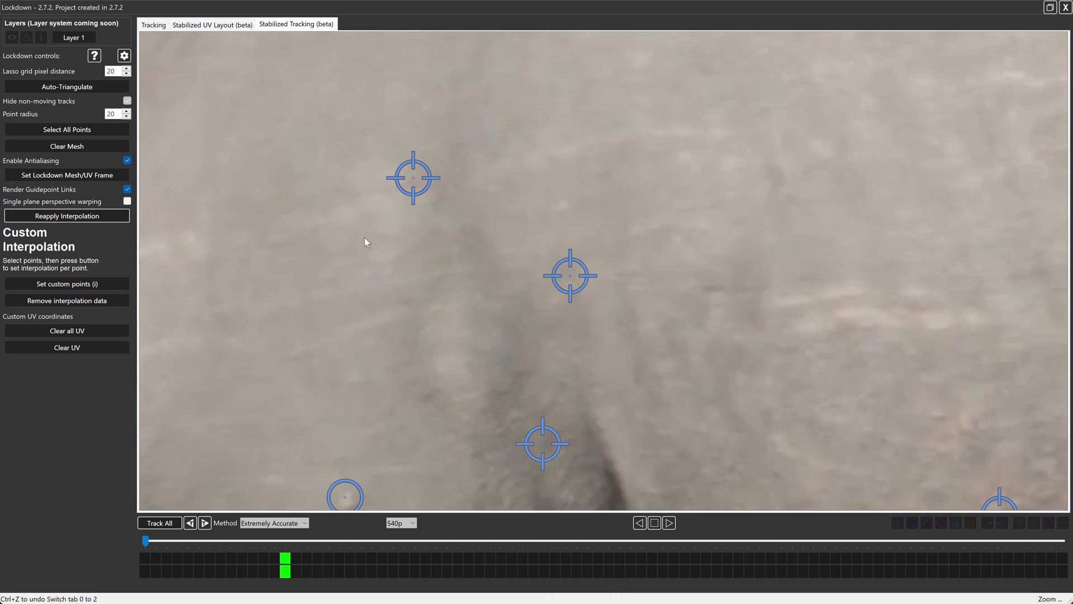
{"action": "scroll", "coordinate": [366, 246], "scroll_direction": "down", "scroll_amount": 1}
{"action": "scroll", "coordinate": [563, 305], "scroll_direction": "up", "scroll_amount": 3}
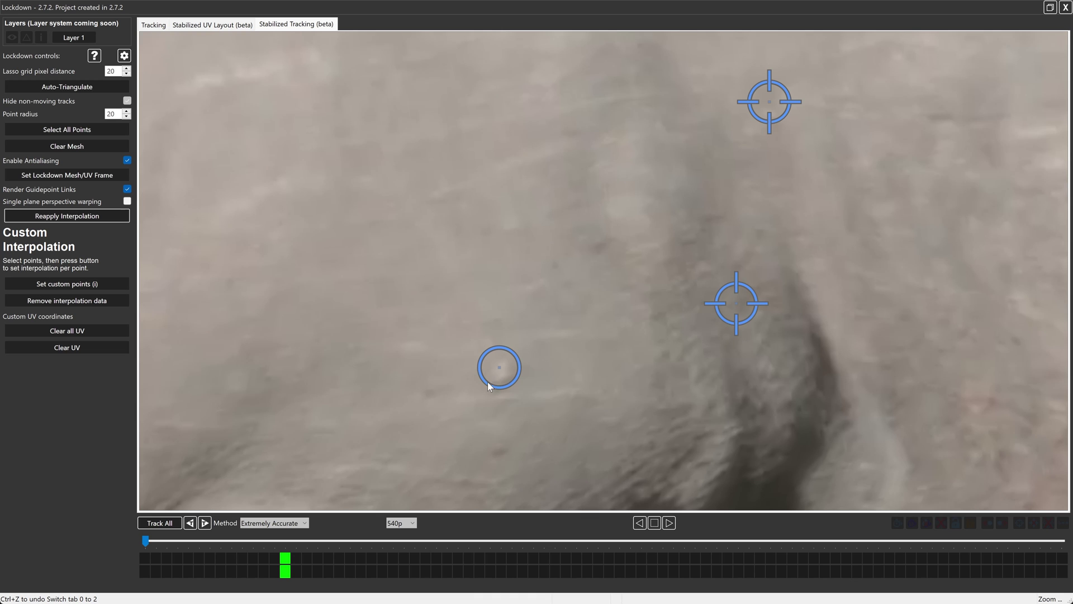
{"action": "left_click", "coordinate": [509, 374]}
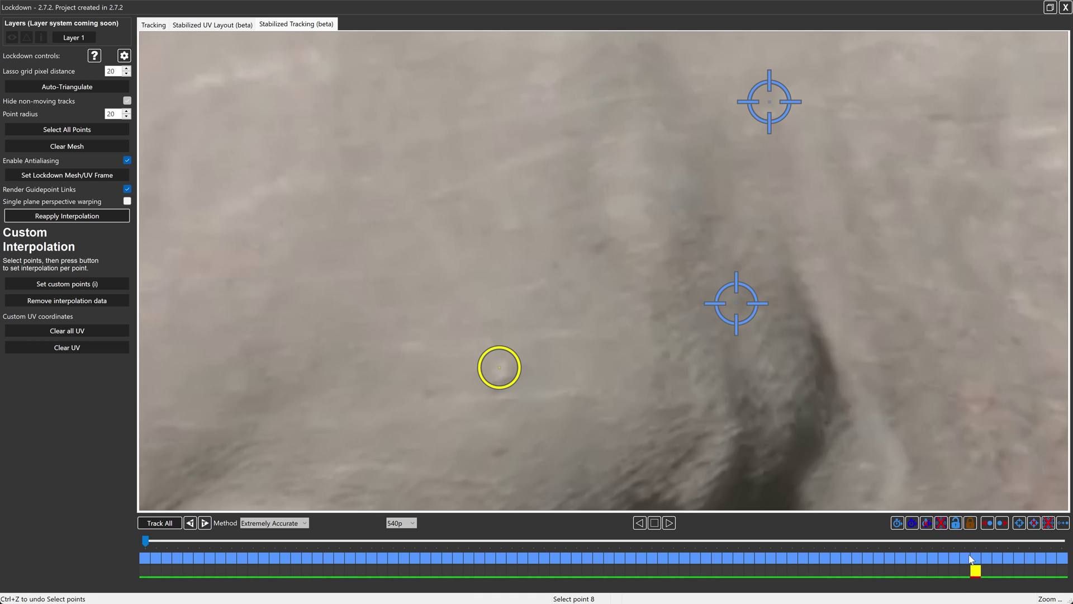
{"action": "mouse_move", "coordinate": [971, 556]}
{"action": "left_mouse_down"}
{"action": "mouse_move", "coordinate": [975, 541]}
{"action": "mouse_move", "coordinate": [149, 544]}
{"action": "mouse_move", "coordinate": [1042, 541]}
{"action": "mouse_move", "coordinate": [975, 542]}
{"action": "left_mouse_up"}
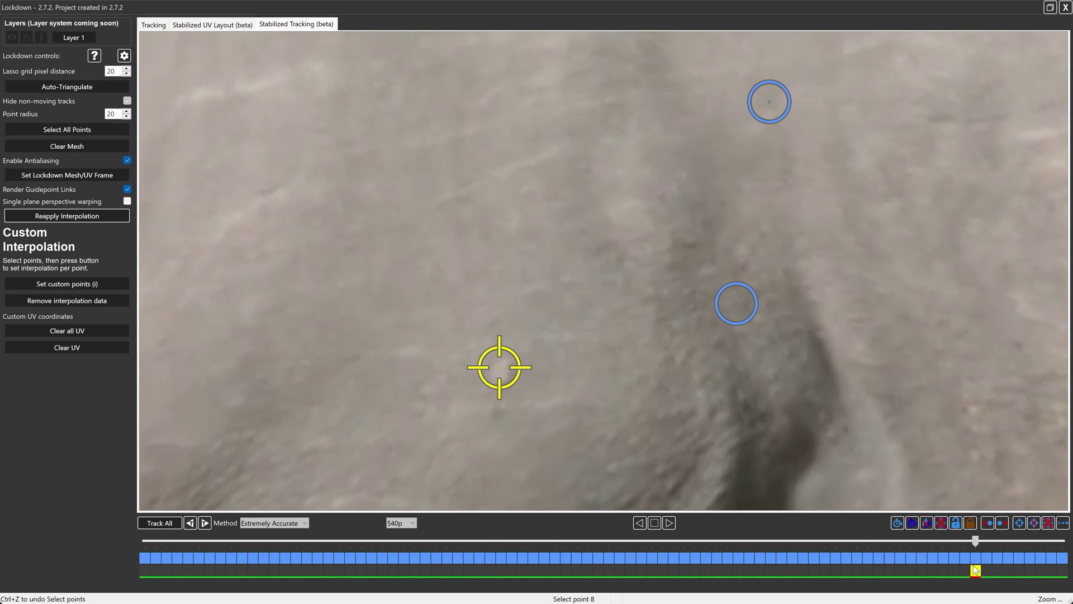
{"action": "left_click_drag", "start_coordinate": [495, 369], "coordinate": [503, 376]}
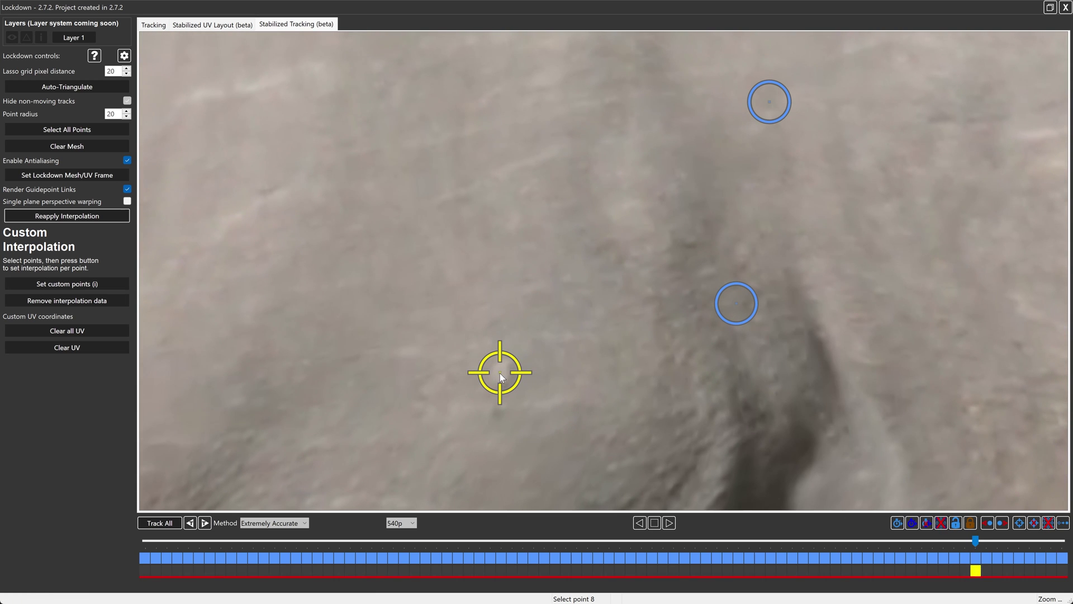
{"action": "left_click_drag", "start_coordinate": [973, 559], "coordinate": [145, 541]}
{"action": "left_click", "coordinate": [501, 373]}
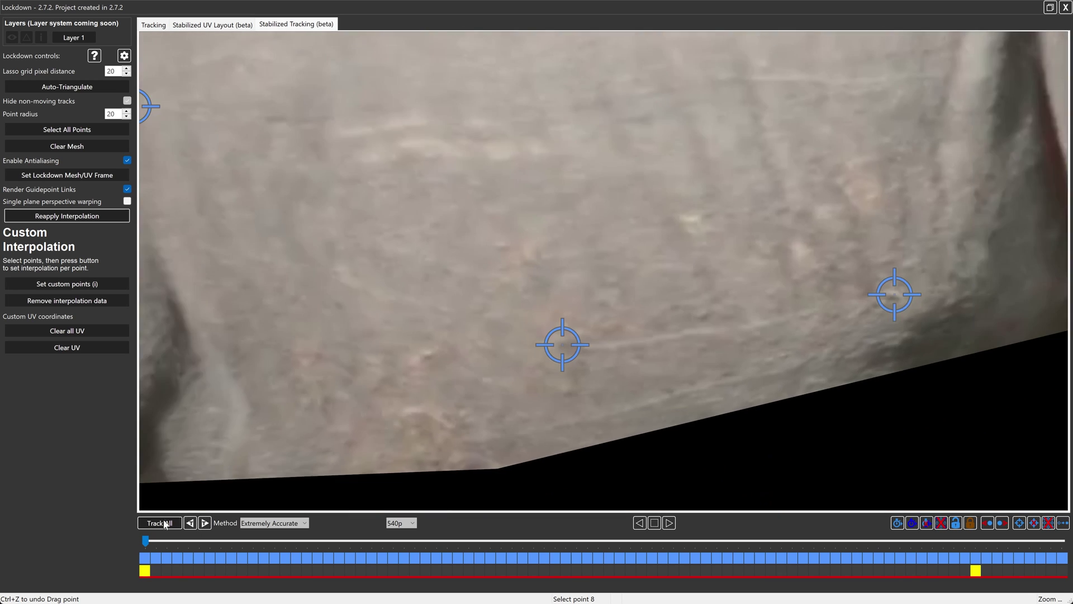
{"action": "left_click", "coordinate": [514, 540]}
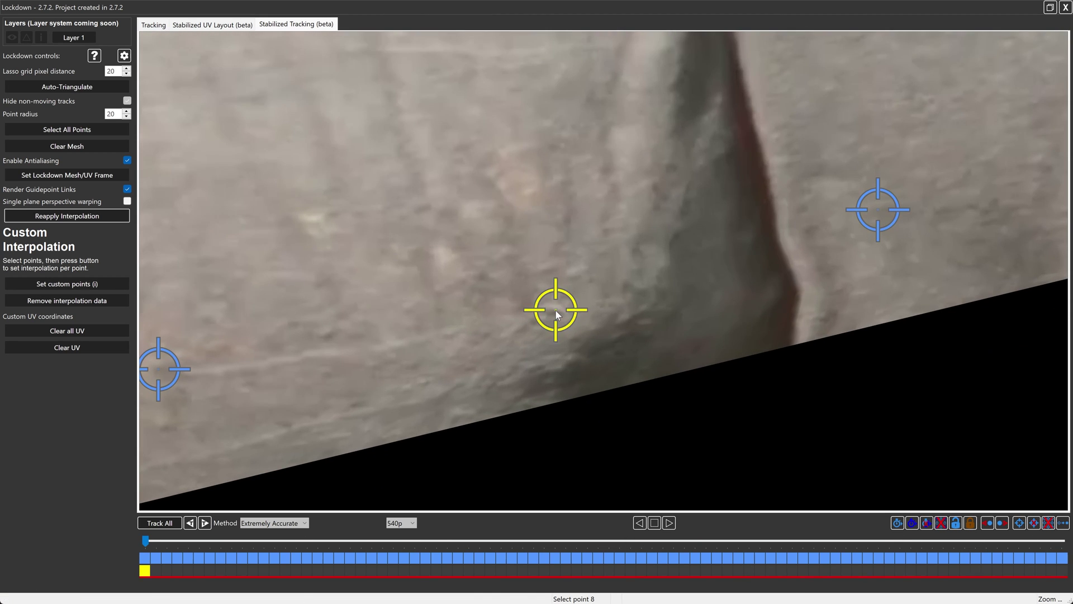
{"action": "left_click_drag", "start_coordinate": [146, 542], "coordinate": [1061, 541]}
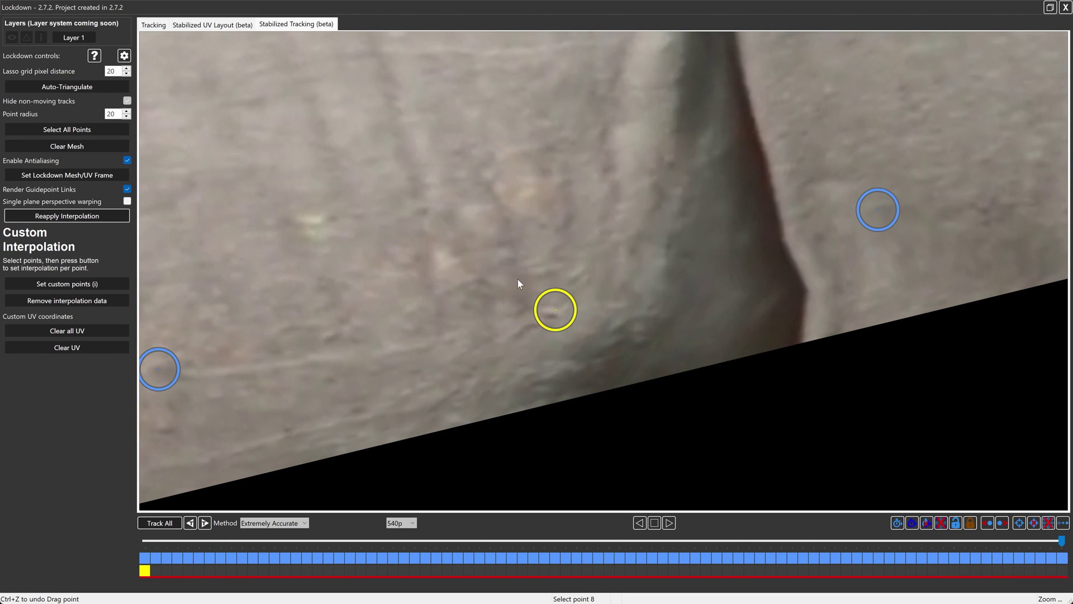
{"action": "left_click", "coordinate": [549, 313]}
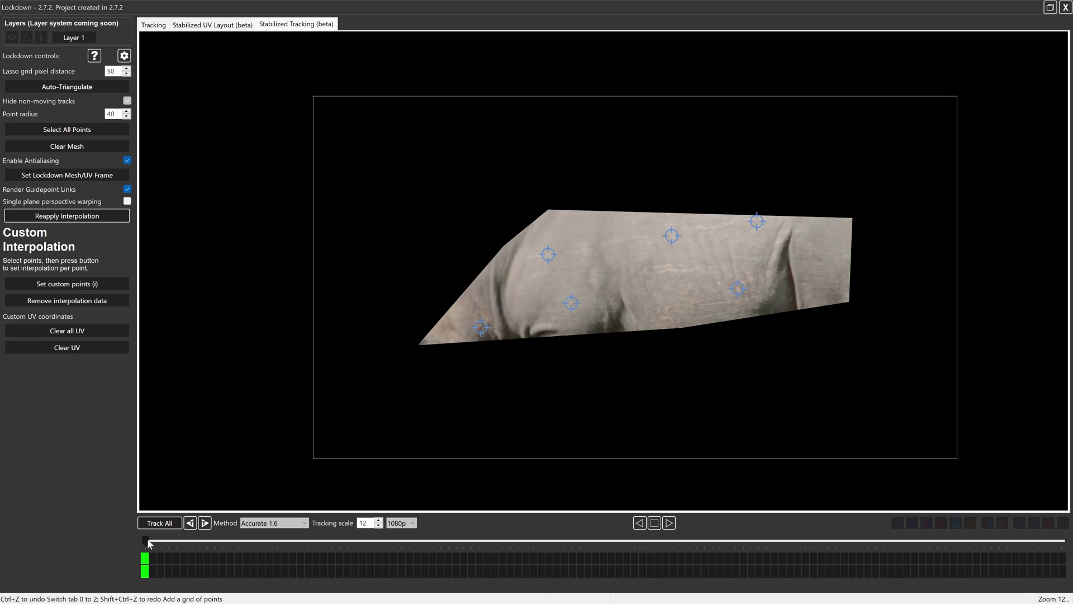
- Restore the flank's point grid with Ctrl+Shift+Z and track all points through the clip
{"action": "left_click_drag", "start_coordinate": [148, 542], "coordinate": [378, 541]}
{"action": "left_click_drag", "start_coordinate": [297, 541], "coordinate": [541, 550]}
{"action": "left_click_drag", "start_coordinate": [660, 558], "coordinate": [78, 540]}
{"action": "key", "text": "ctrl+shift+z"}
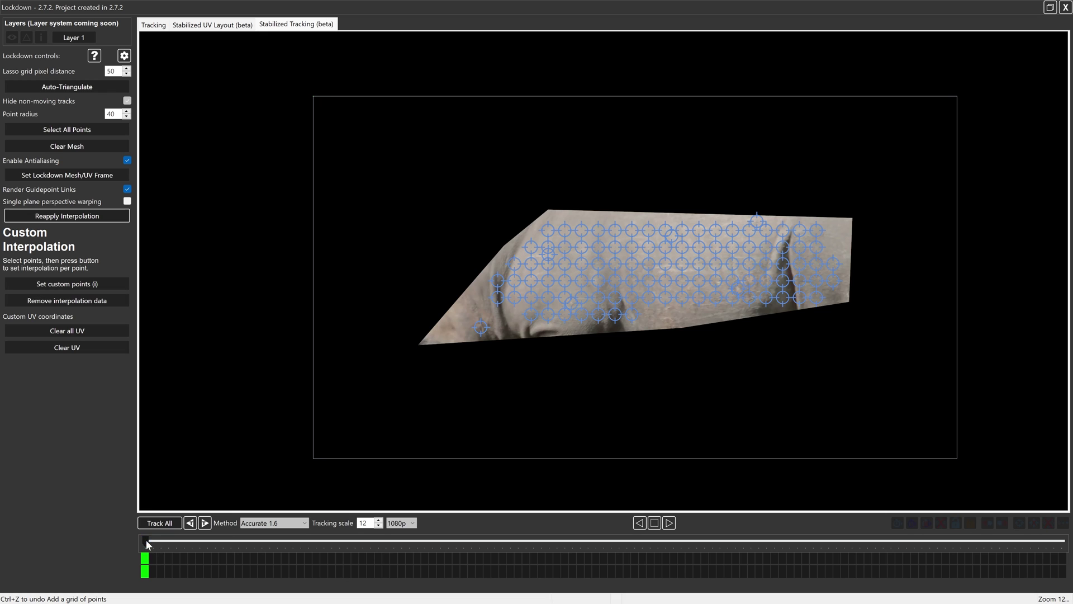
{"action": "left_click_drag", "start_coordinate": [145, 539], "coordinate": [72, 521]}
{"action": "left_click", "coordinate": [171, 524]}
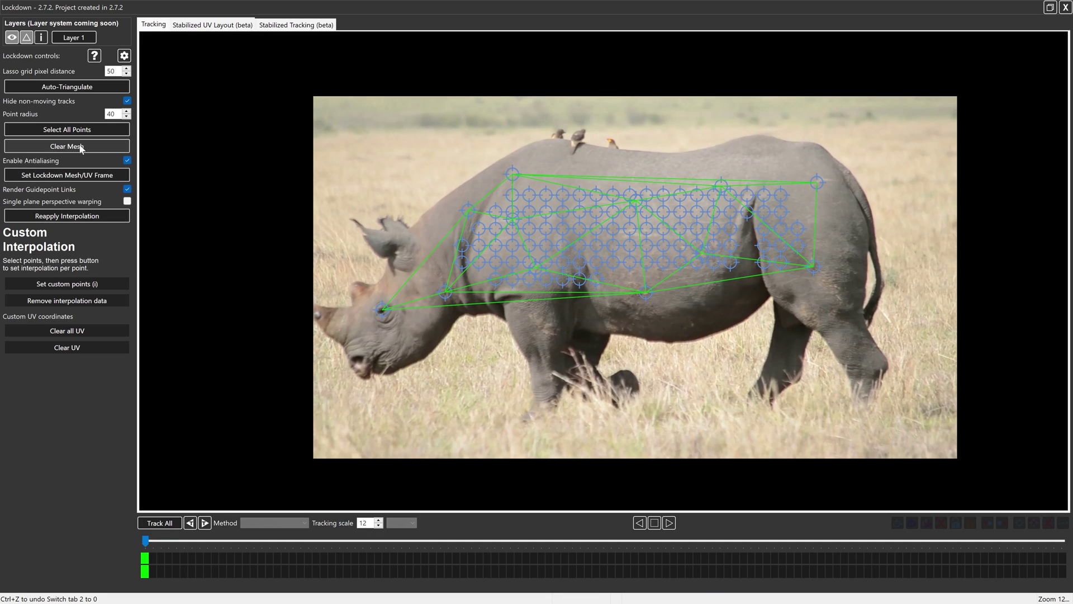
- Clear and auto-triangulate the mesh over the dense grid, then play the clip forward
{"action": "left_click", "coordinate": [80, 147]}
{"action": "left_click", "coordinate": [94, 87]}
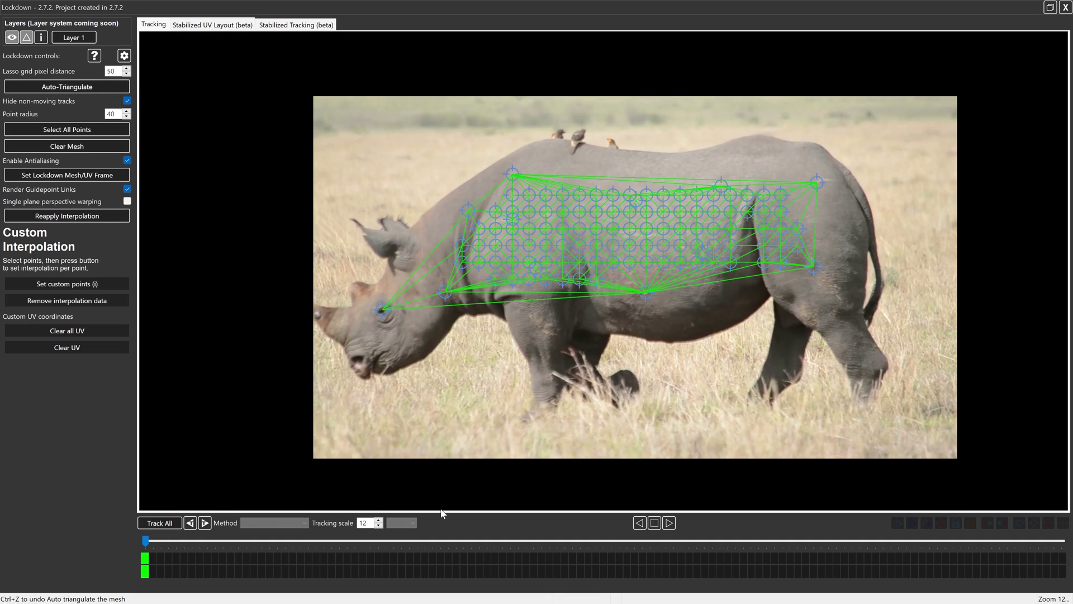
{"action": "left_click", "coordinate": [670, 524]}
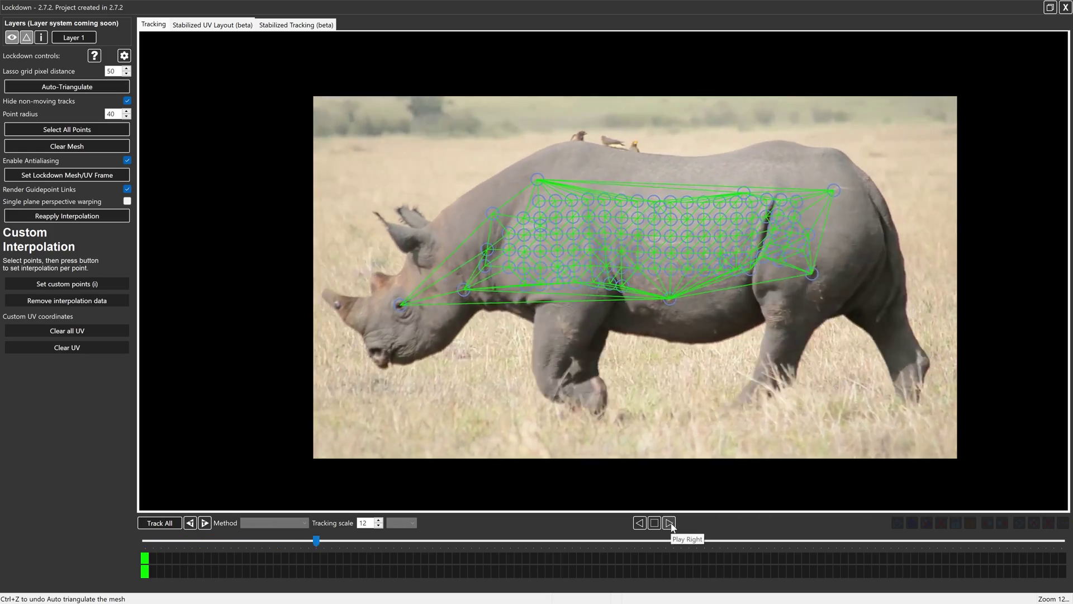